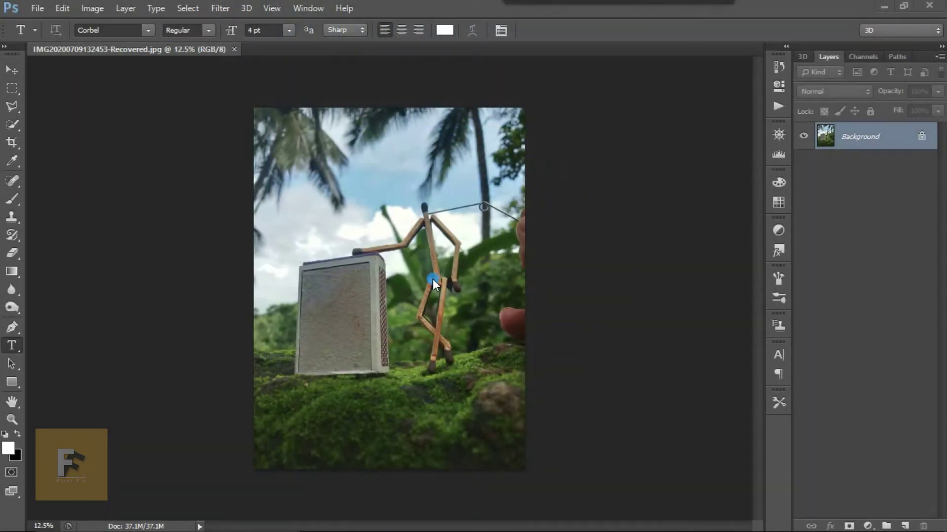
- Examine the matchbox, the joints of the matchstick figure, and the wire and fingers holding it in the photo
scroll(433, 279, "up", 6)
scroll(439, 348, "up", 3)
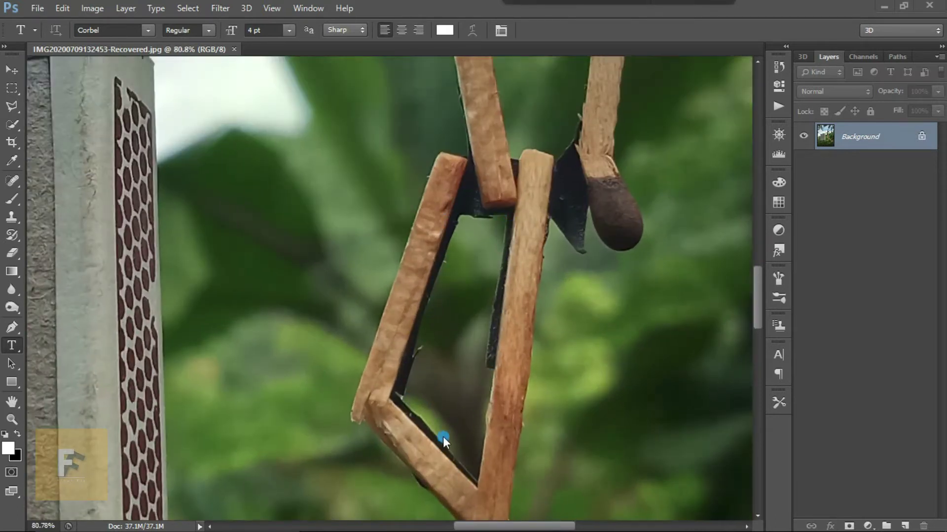
scroll(400, 344, "down", 5)
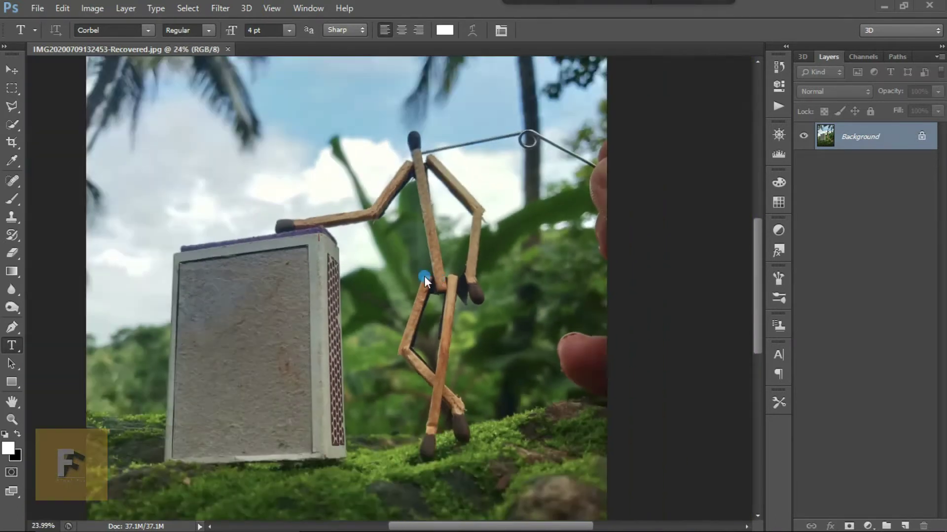
scroll(311, 223, "up", 4)
scroll(312, 223, "up", 2)
scroll(545, 195, "down", 2)
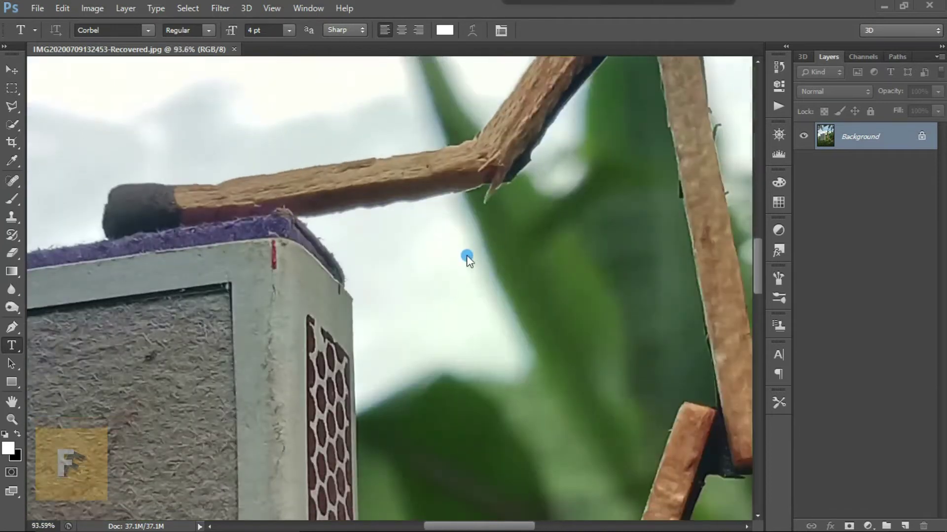
scroll(247, 423, "down", 5)
scroll(245, 425, "down", 2)
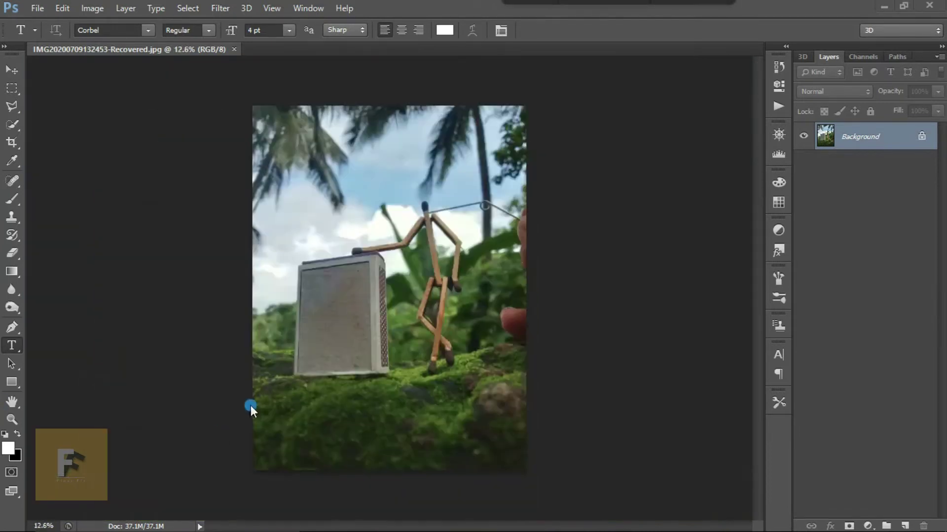
scroll(301, 297, "up", 5)
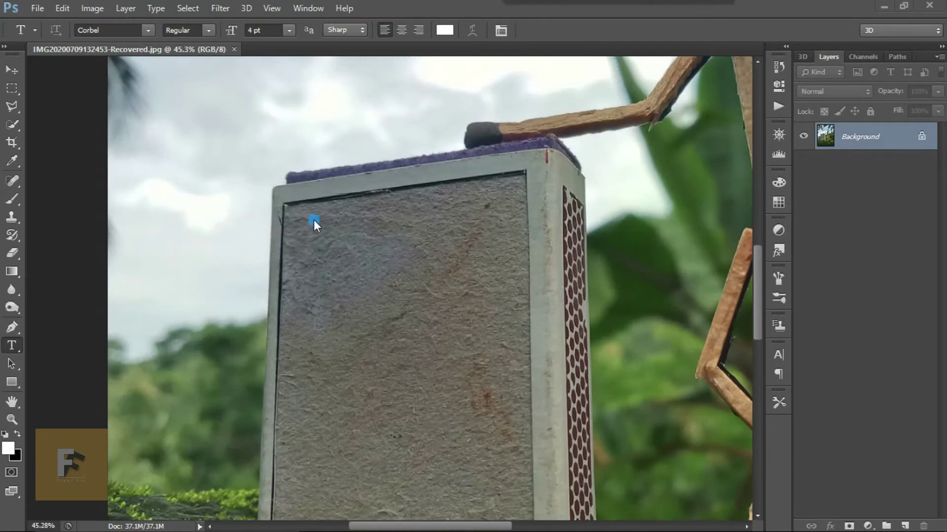
scroll(525, 495, "down", 4)
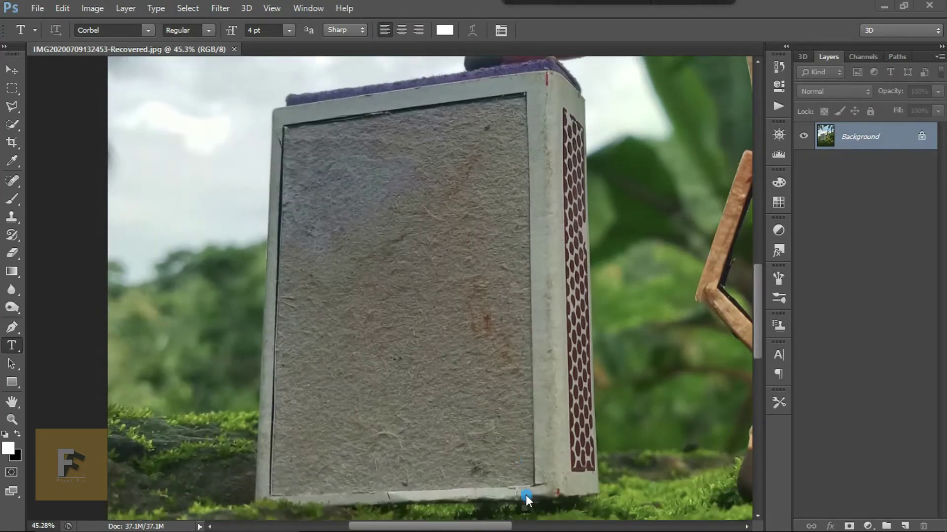
scroll(571, 232, "down", 5)
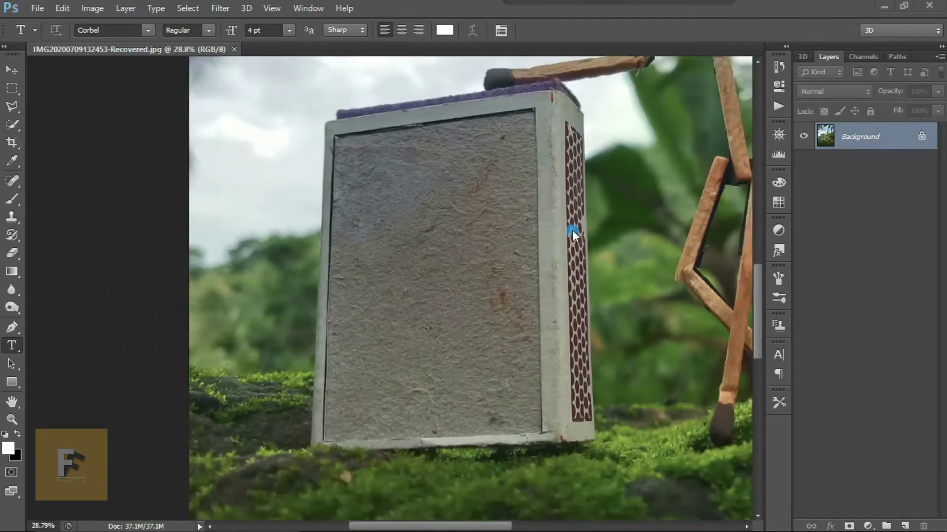
scroll(519, 186, "up", 4)
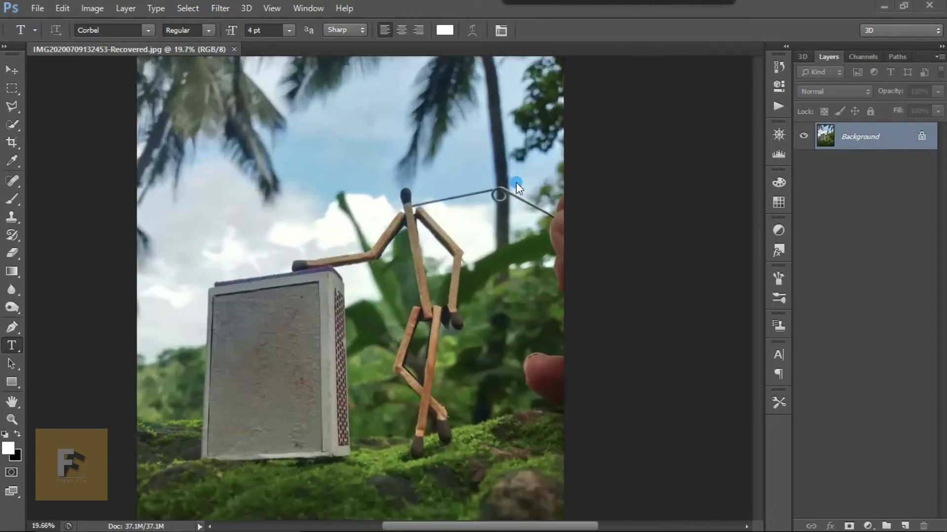
scroll(350, 298, "down", 1)
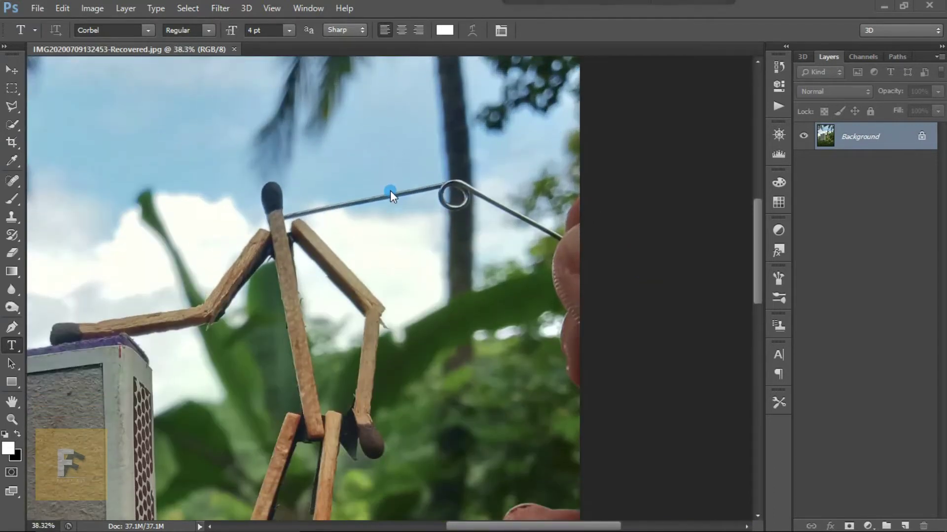
scroll(390, 191, "up", 1)
scroll(625, 433, "down", 3)
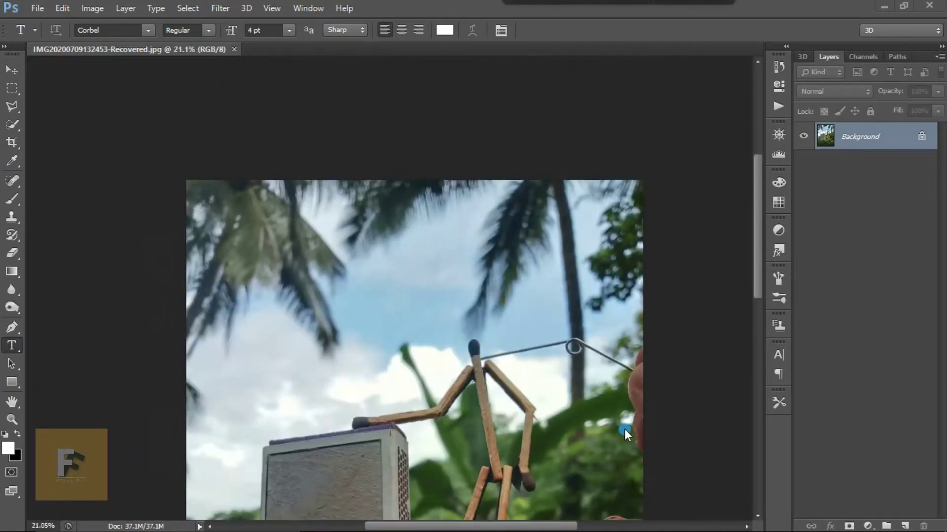
scroll(557, 417, "up", 5)
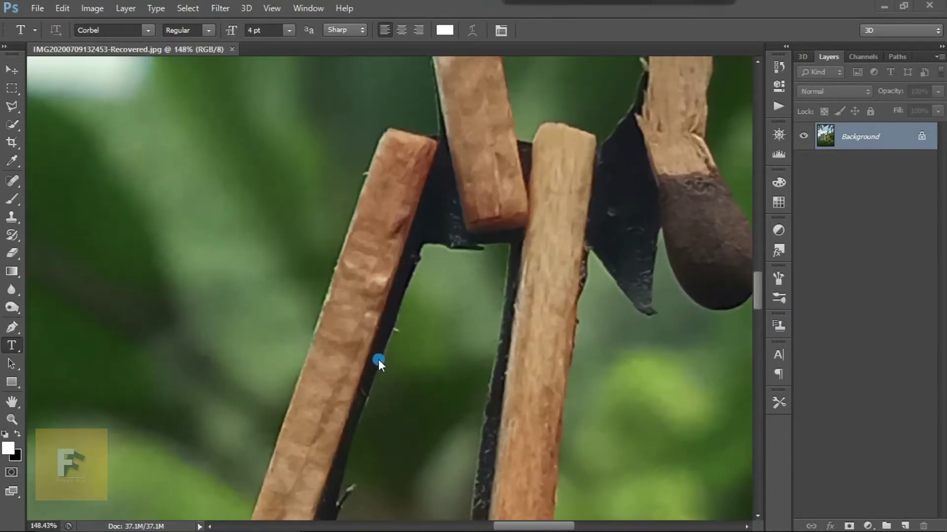
scroll(643, 229, "down", 4)
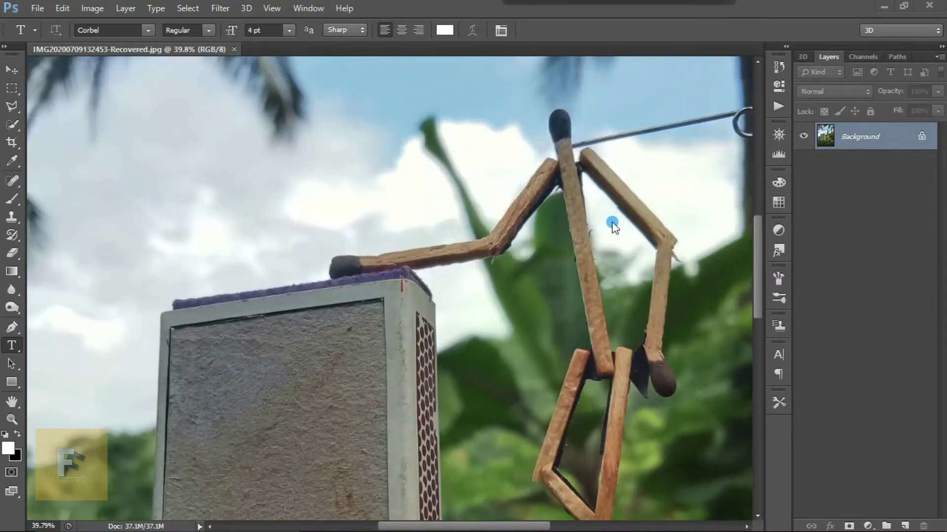
- Duplicate the Background layer and quick-select the matchbox and the mossy ground on the copy
scroll(613, 236, "down", 3)
key("ctrl+j")
scroll(281, 300, "up", 4)
key("w")
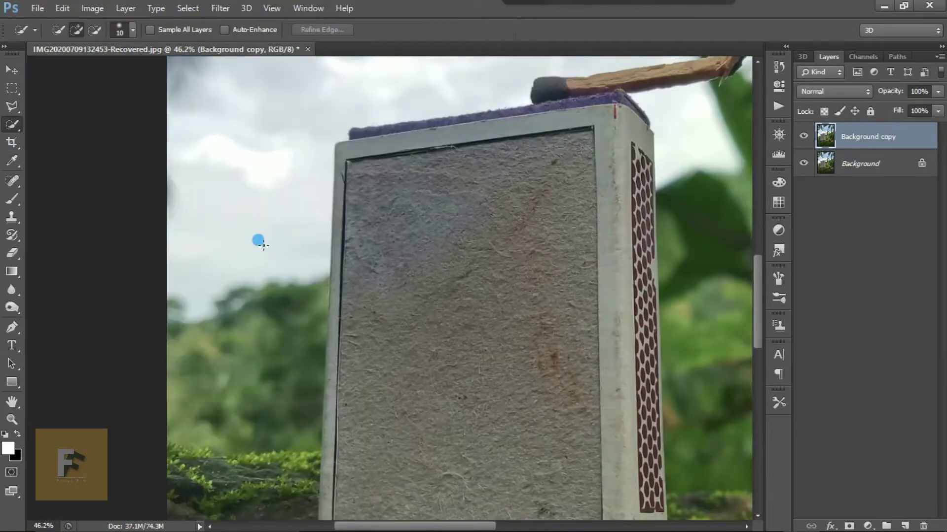
scroll(266, 246, "down", 3)
mouse_move(306, 322)
left_mouse_down()
mouse_move(267, 337)
mouse_move(548, 362)
mouse_move(623, 333)
mouse_move(493, 469)
mouse_move(228, 447)
left_mouse_up()
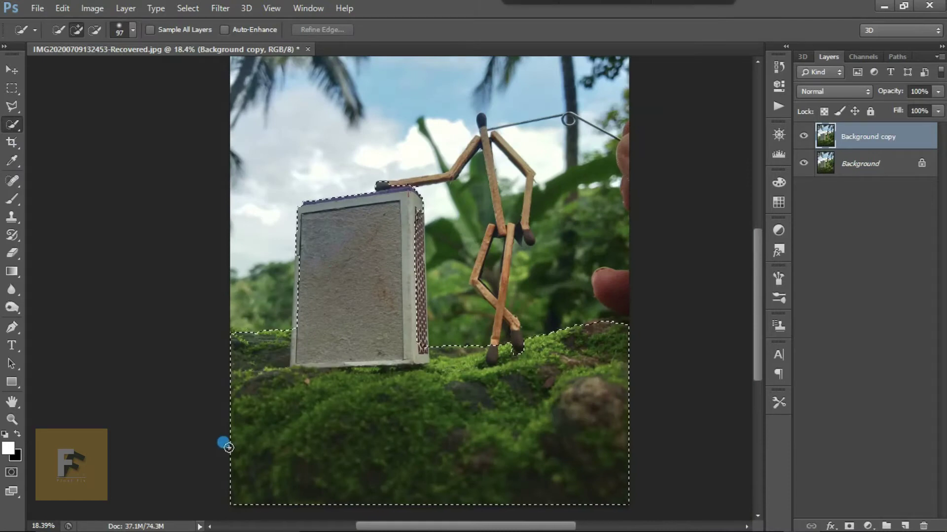
scroll(427, 188, "up", 1)
scroll(318, 286, "up", 6)
right_click(338, 344, "alt")
mouse_move(286, 390)
left_mouse_down()
mouse_move(261, 410)
mouse_move(251, 325)
mouse_move(202, 326)
mouse_move(173, 444)
left_mouse_up()
scroll(661, 450, "up", 1)
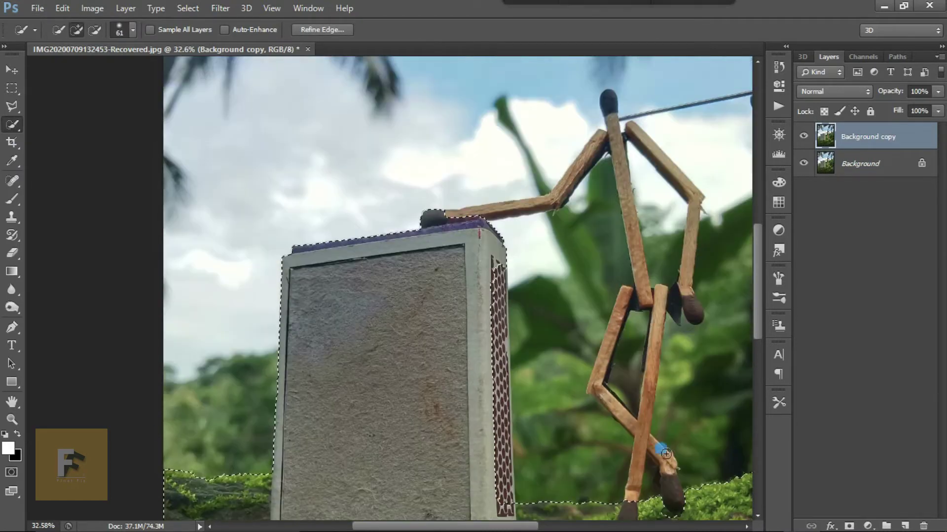
- Add the matchstick figure's arms, head, torso and legs to the selection with a smaller Quick Selection brush
right_click(488, 213, "alt")
mouse_move(488, 213)
left_mouse_down()
mouse_move(557, 192)
mouse_move(611, 97)
mouse_move(642, 261)
mouse_move(609, 341)
mouse_move(641, 291)
left_mouse_up()
mouse_move(597, 376)
left_mouse_down()
mouse_move(609, 341)
mouse_move(619, 420)
mouse_move(607, 403)
left_mouse_up()
scroll(613, 409, "up", 7)
right_click(570, 364, "alt")
scroll(661, 373, "down", 9)
scroll(665, 359, "down", 2)
left_click_drag(665, 368, 680, 258)
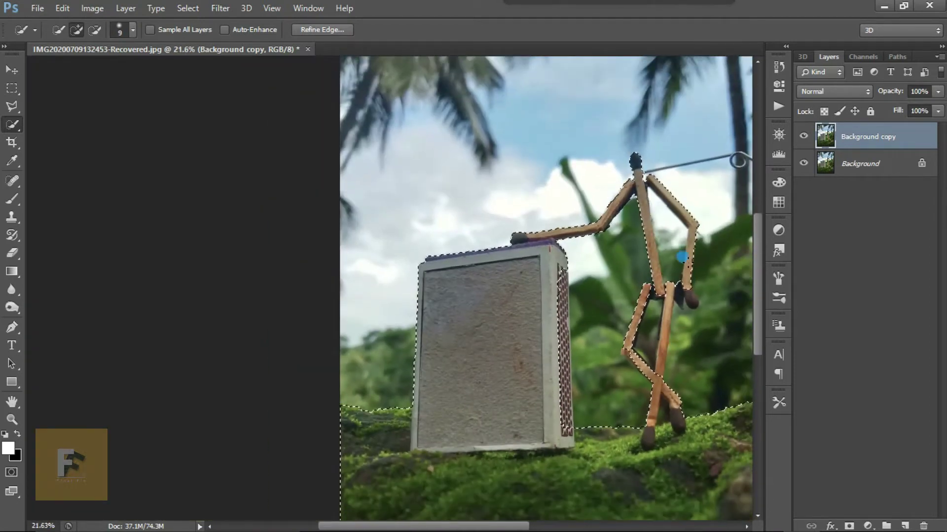
- Subtract the blurred green background around the figure's legs from the quick selection
scroll(641, 332, "up", 2)
right_click(590, 367, "alt")
left_click_drag(547, 168, 560, 248)
scroll(563, 398, "up", 2)
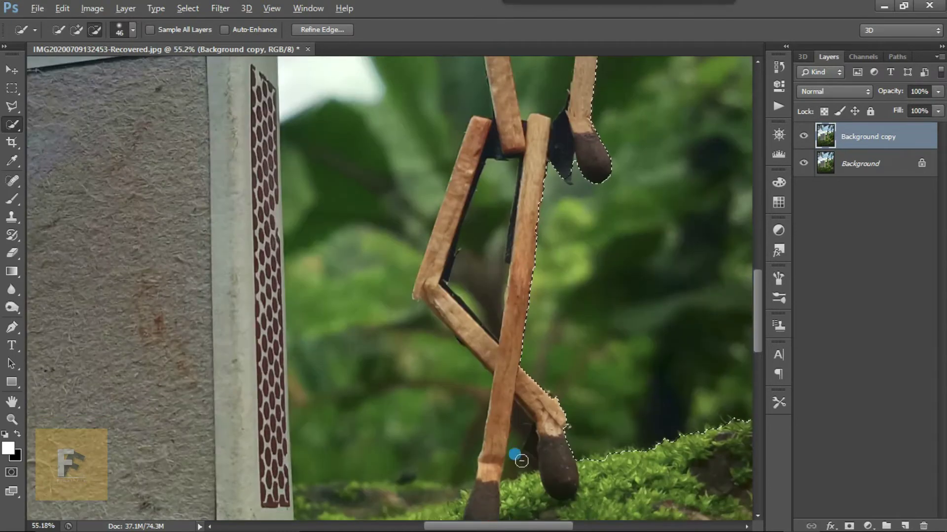
mouse_move(517, 454)
left_mouse_down()
mouse_move(522, 392)
mouse_move(550, 404)
mouse_move(496, 359)
mouse_move(506, 342)
left_mouse_up()
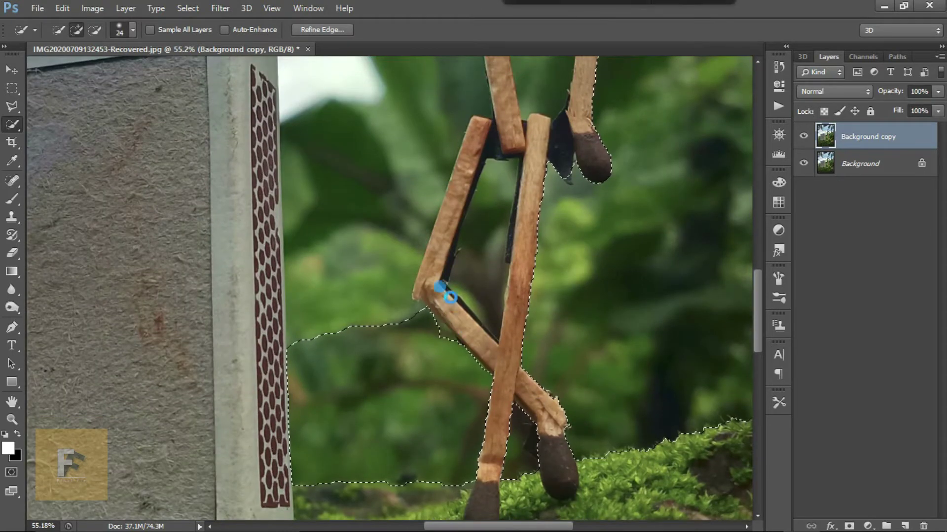
- Add the figure's crossed legs back to the selection with a 10 px Quick Selection brush
scroll(444, 286, "down", 3)
key("bracketleft")
key("bracketleft")
key("bracketleft")
key("bracketleft")
scroll(518, 329, "up", 5)
left_click_drag(615, 527, 562, 527)
scroll(498, 381, "up", 2)
scroll(497, 379, "down", 3)
scroll(499, 381, "up", 5)
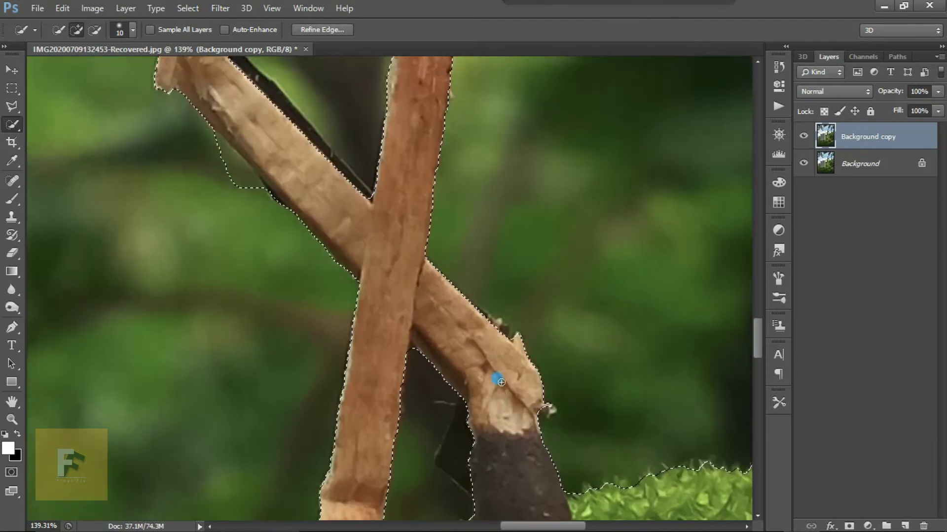
- Subtract the dark wedge just below the crossing of the legs from the selection with the Polygonal Lasso
key("l")
scroll(415, 402, "up", 3)
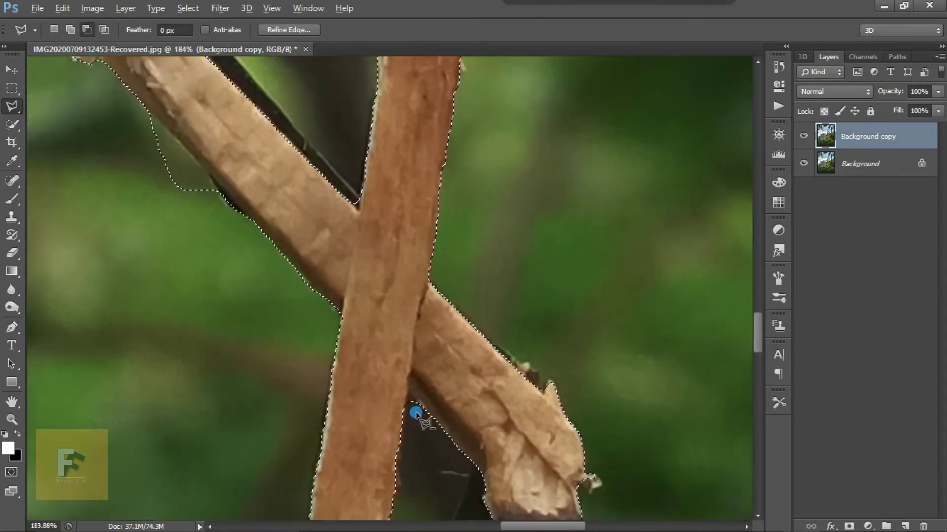
left_click(406, 386, "alt")
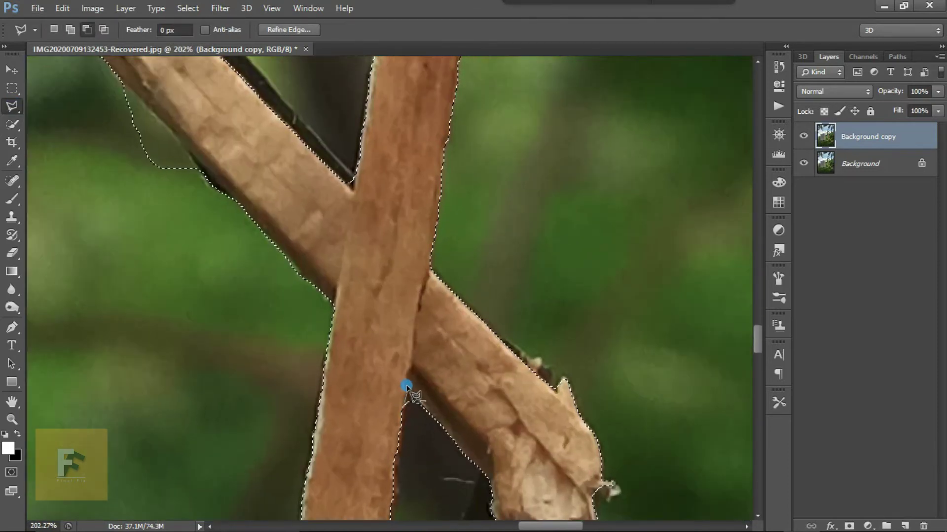
left_click(425, 409)
left_click(463, 456)
left_click(401, 435)
left_click(406, 388)
- Subtract the dark tape between the figure's hip and its hanging hand from the selection
scroll(572, 403, "up", 1)
scroll(570, 401, "up", 5)
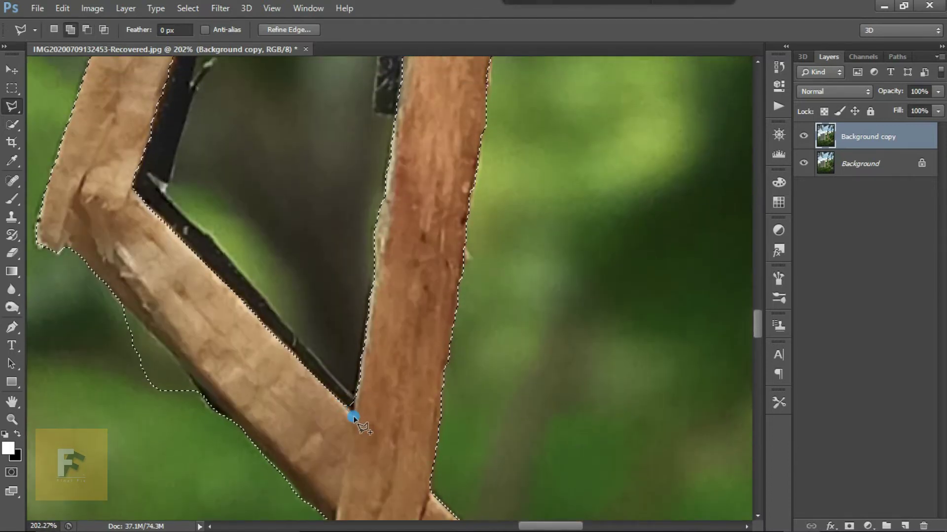
scroll(496, 337, "up", 15)
scroll(496, 338, "up", 11)
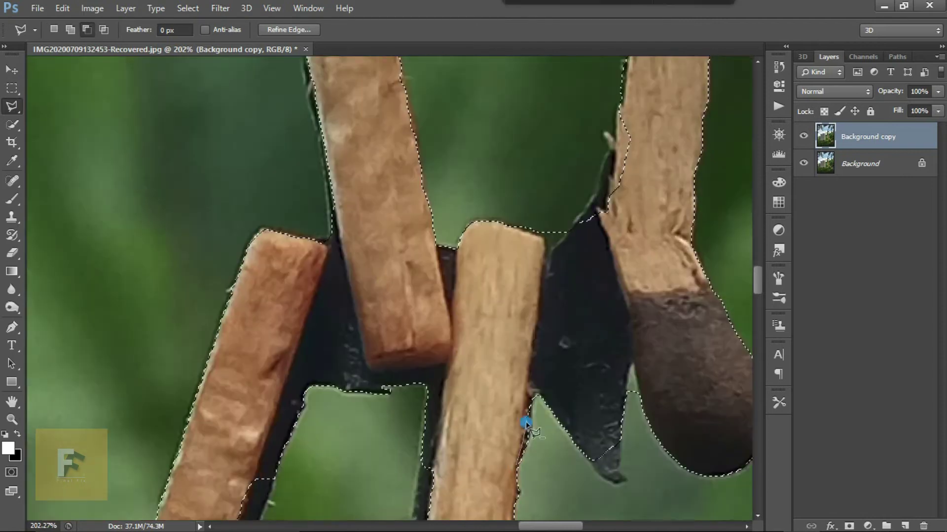
left_click(526, 423, "alt")
left_click(510, 205)
left_click(602, 211)
left_click(526, 422)
- Cut the dark tape between the lower torso and the two upper legs out of the selection
scroll(526, 422, "up", 2)
left_click(334, 265, "alt")
left_click(369, 425)
left_click(446, 420)
scroll(434, 444, "down", 2)
left_click(433, 482)
left_click(253, 469)
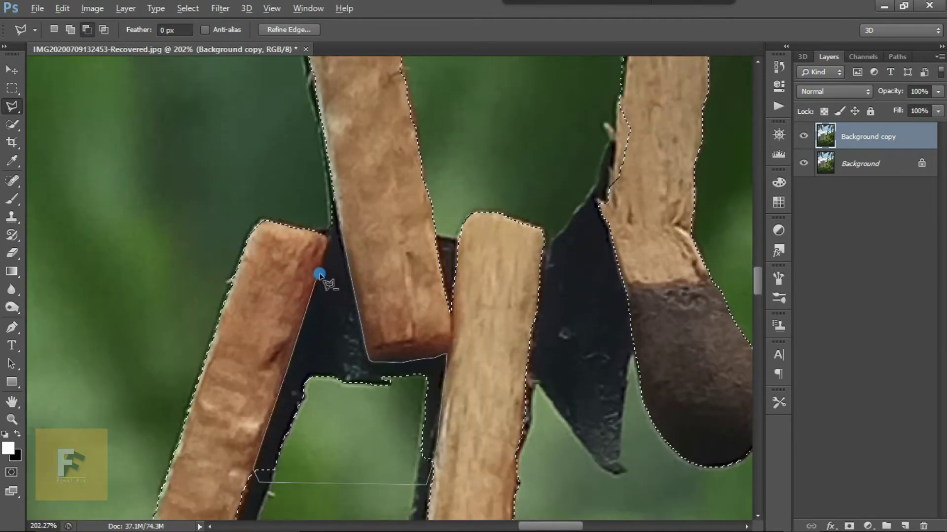
left_click(334, 196)
- Open Refine Edge for the selection and set Smooth to 24
scroll(319, 273, "down", 14)
scroll(416, 484, "down", 3)
scroll(496, 419, "up", 15)
scroll(574, 385, "up", 10)
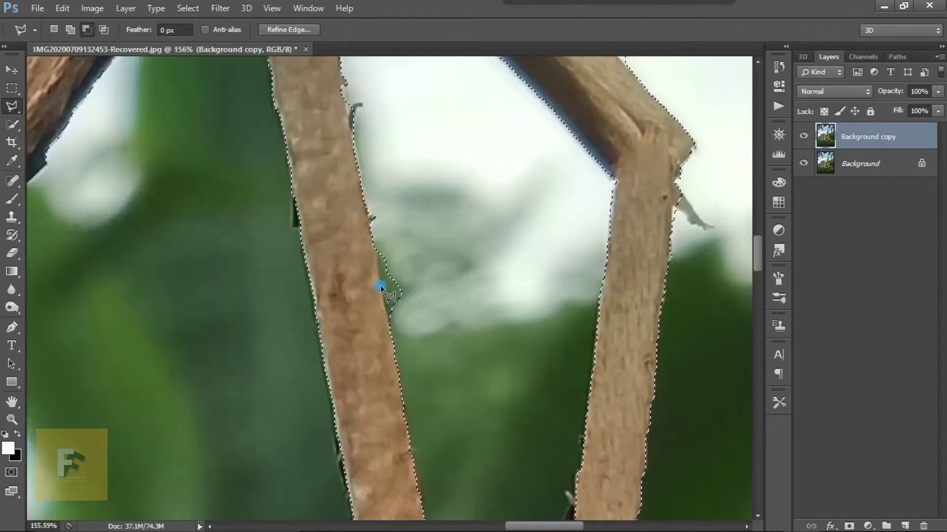
key("ctrl+0")
left_click(293, 29)
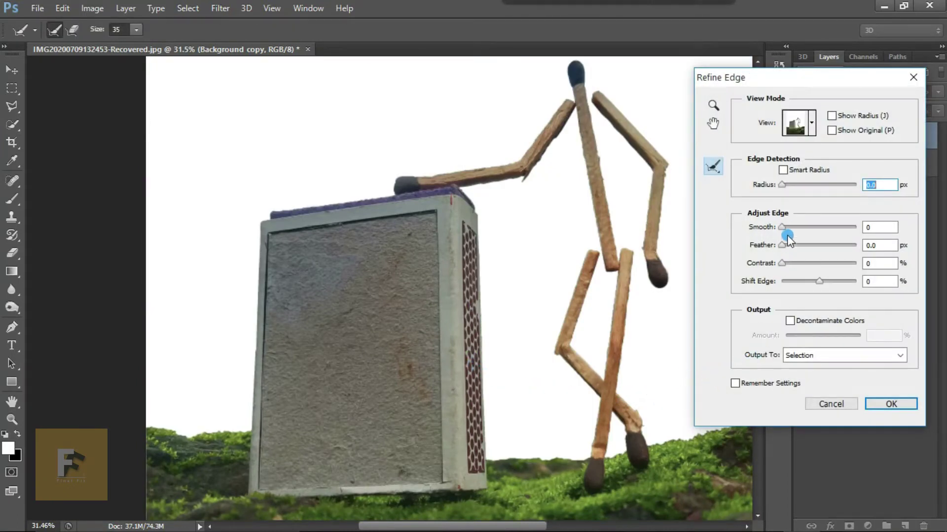
left_click_drag(782, 226, 800, 227)
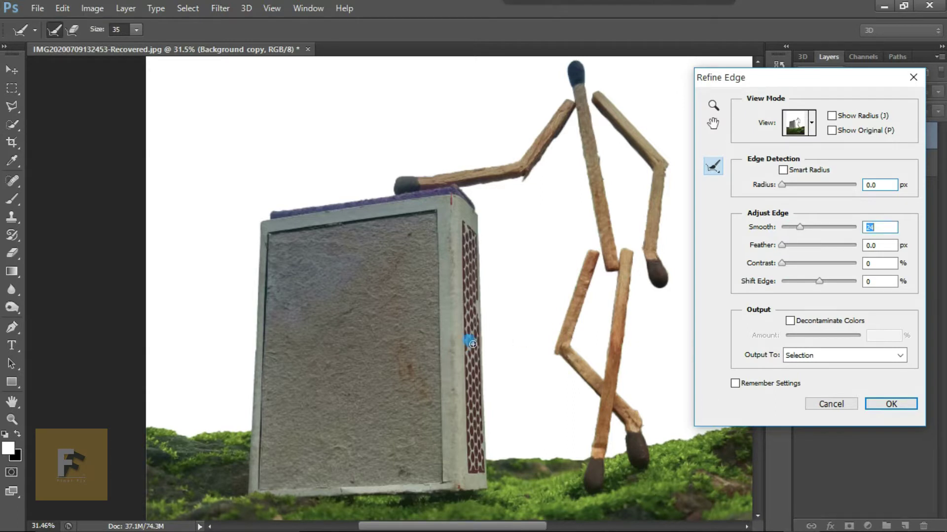
- Brush along the upper edge of the moss with the Refine Radius tool to recover its fine detail
key("alt")
scroll(358, 457, "right", 5)
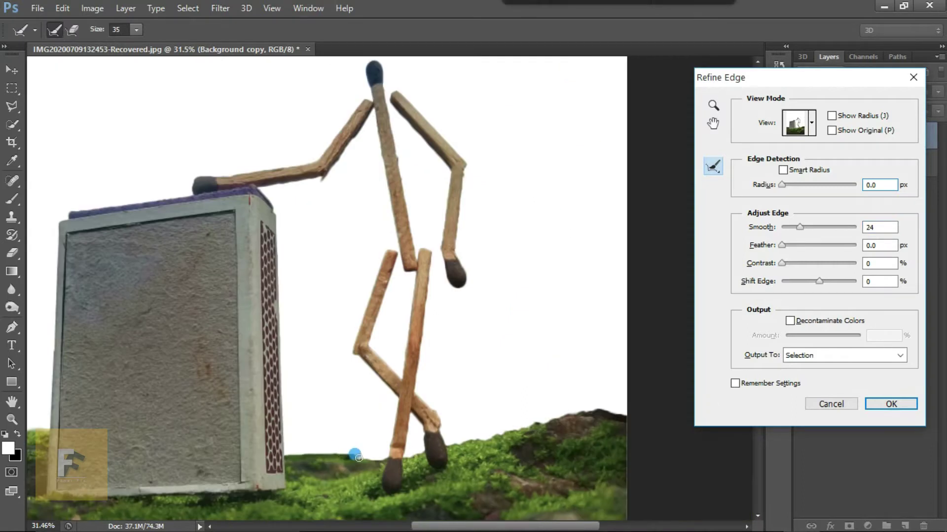
mouse_move(358, 458)
left_mouse_down()
mouse_move(506, 455)
mouse_move(498, 438)
mouse_move(537, 457)
mouse_move(530, 479)
mouse_move(497, 465)
mouse_move(512, 487)
mouse_move(608, 465)
mouse_move(658, 477)
left_mouse_up()
scroll(501, 453, "up", 1)
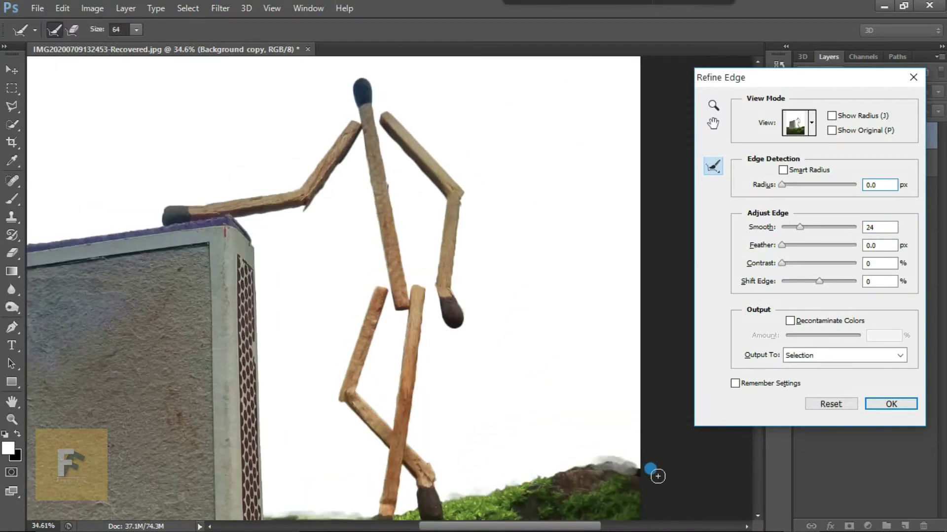
- Raise the edge contrast slightly, then turn the refined selection into a layer mask on the Background copy layer
scroll(328, 302, "up", 6)
key("shift+e")
left_click_drag(782, 263, 788, 265)
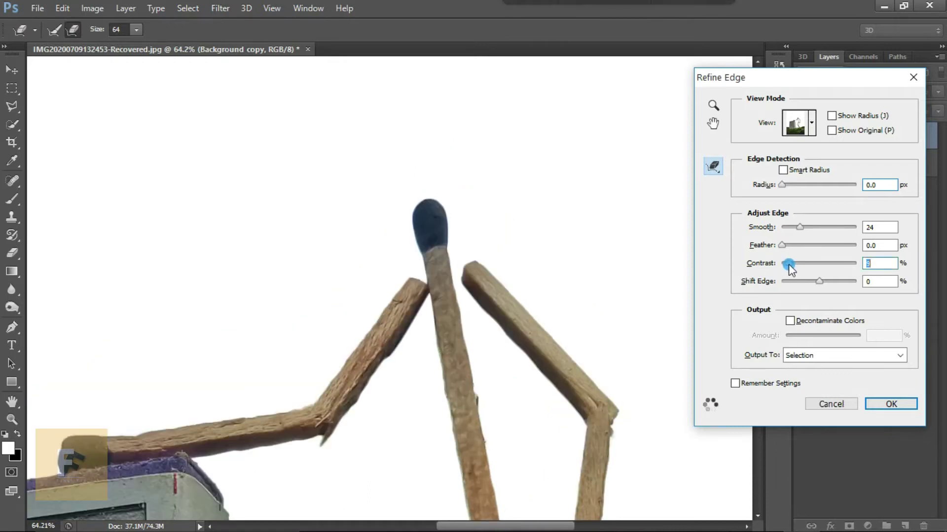
left_click(891, 405)
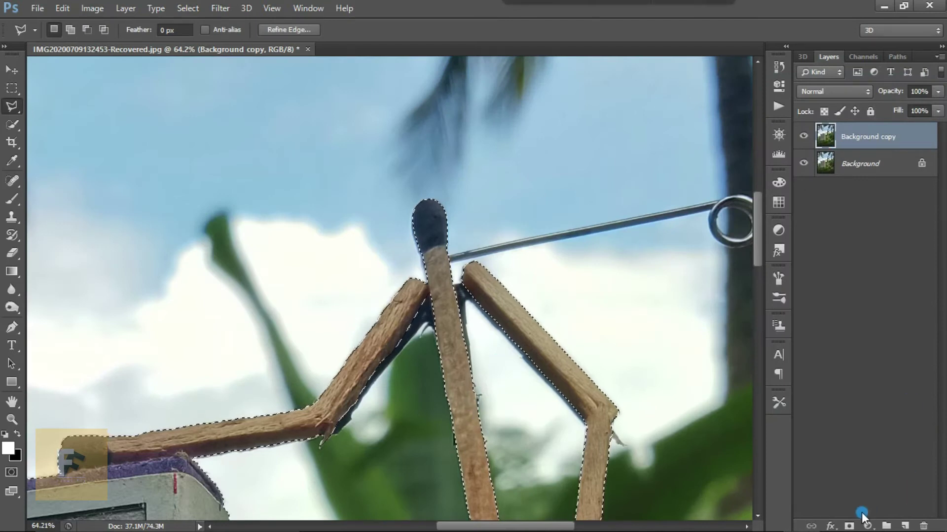
left_click(849, 526)
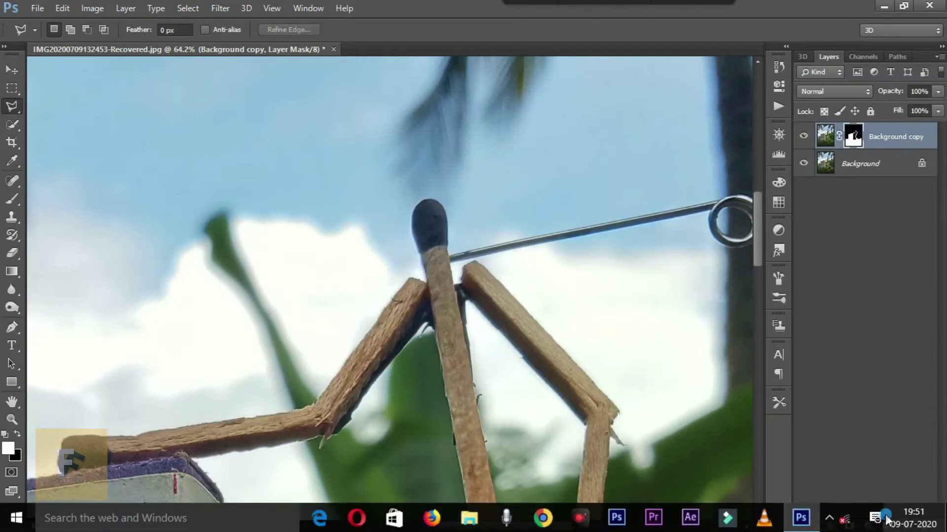
- Save the masked document as a Photoshop PSD file named "mach stik" with its layers kept
mouse_move(611, 9)
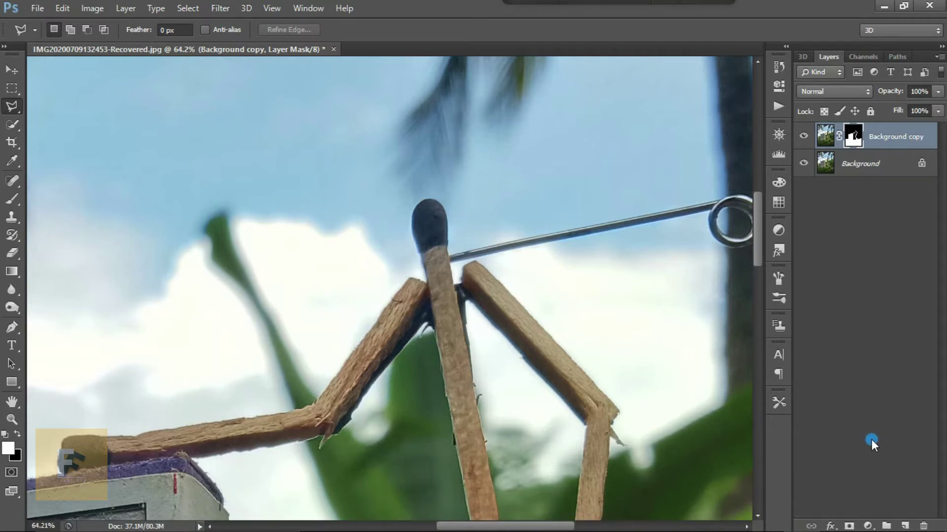
key("ctrl+shift+s")
type("m")
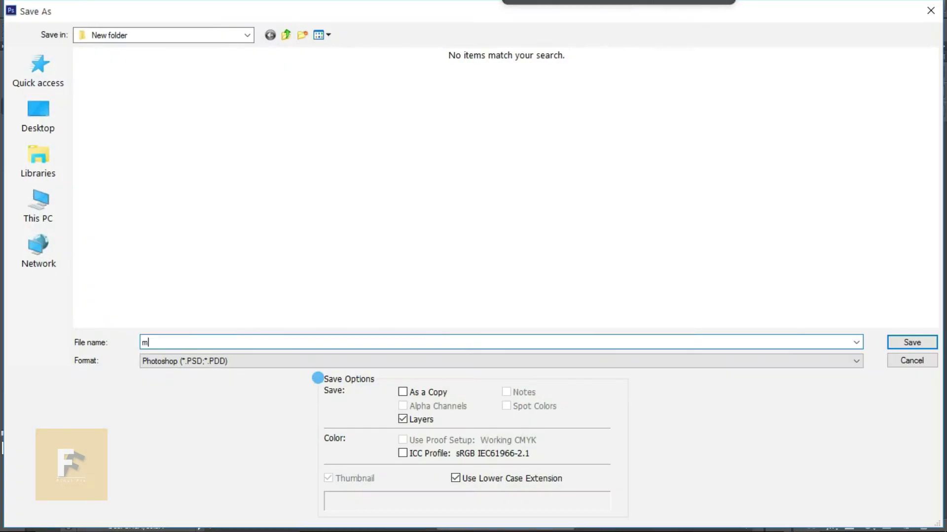
type("ach stik")
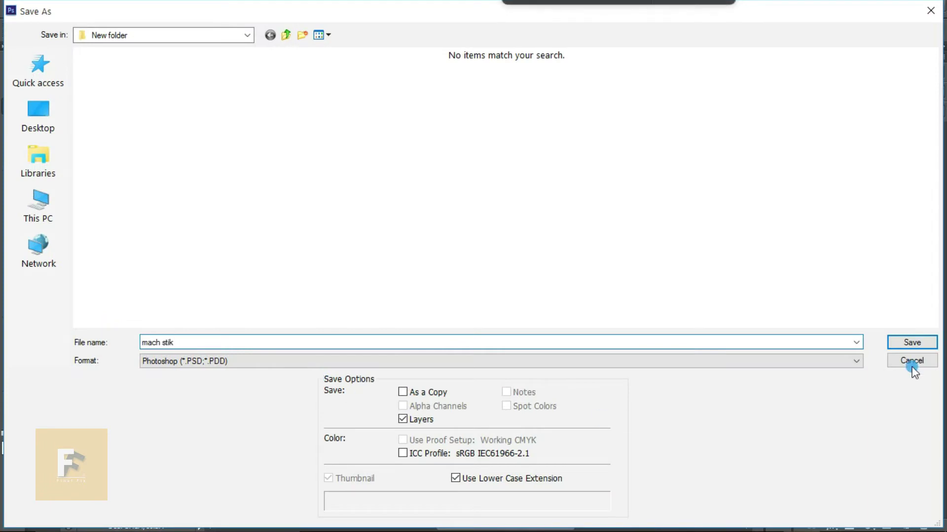
left_click(919, 345)
left_click(634, 156)
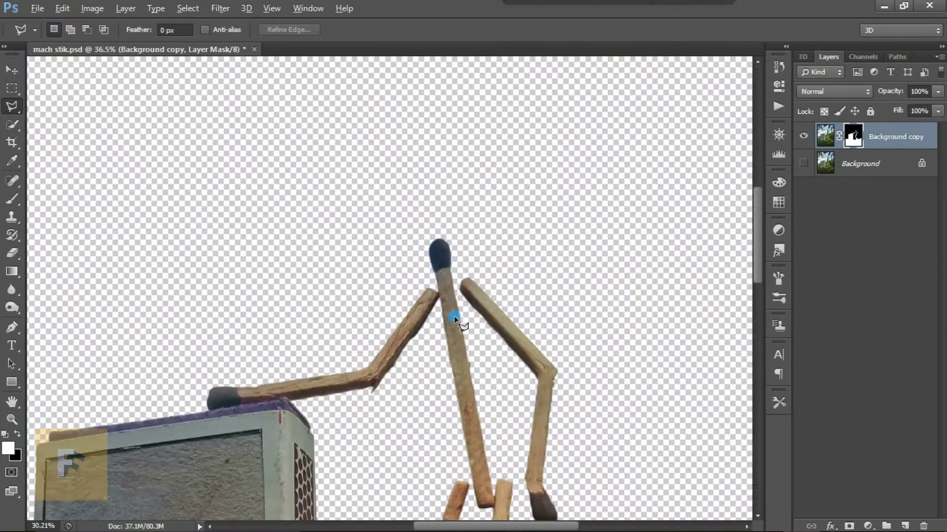
- Duplicate the masked Background copy layer, hide the original copy and target the duplicate's layer mask
scroll(464, 284, "up", 3)
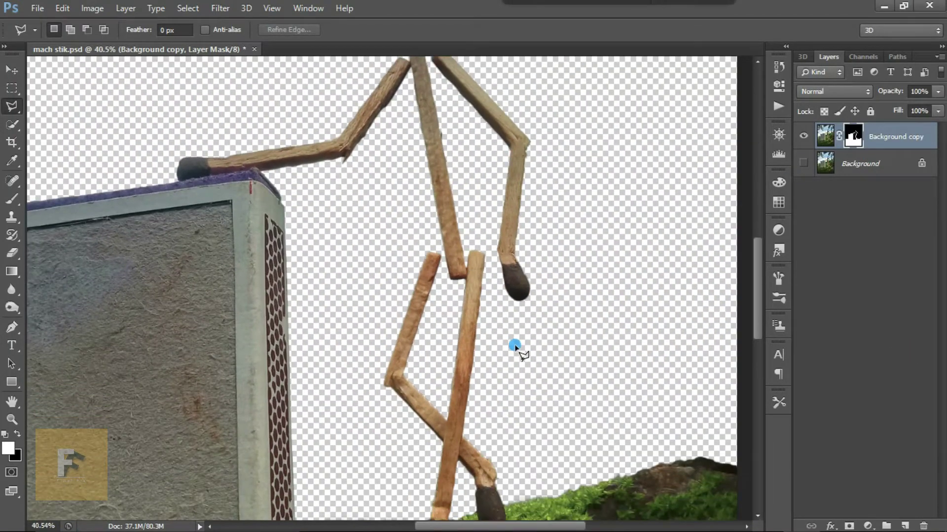
scroll(466, 323, "down", 3)
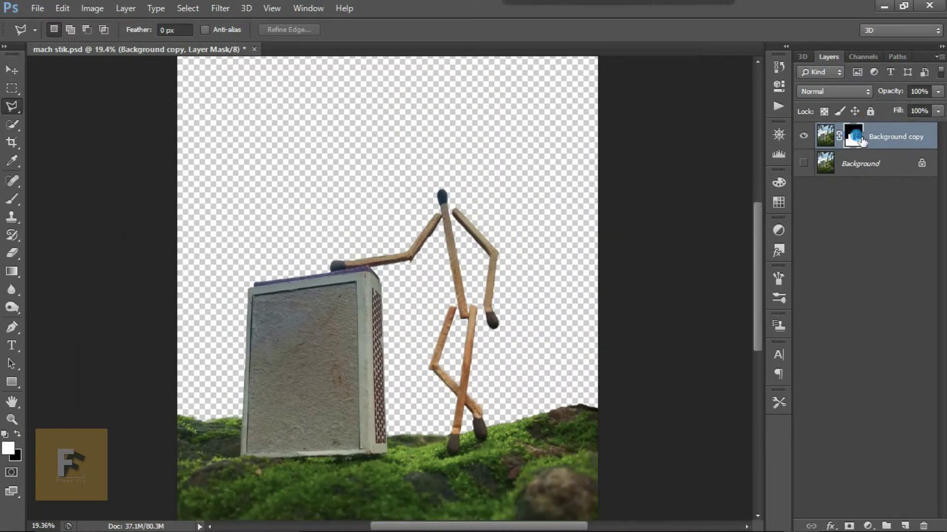
left_click_drag(903, 142, 905, 526)
right_click(885, 143)
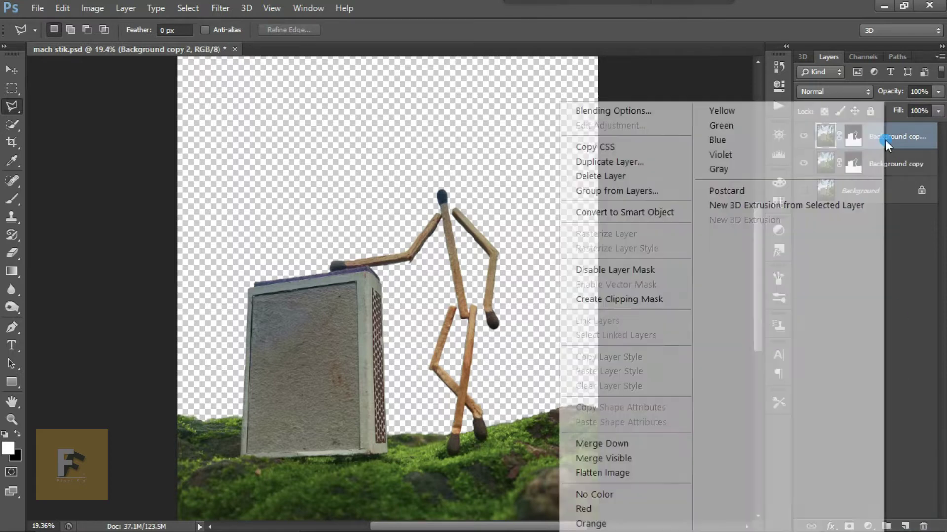
left_click(910, 131)
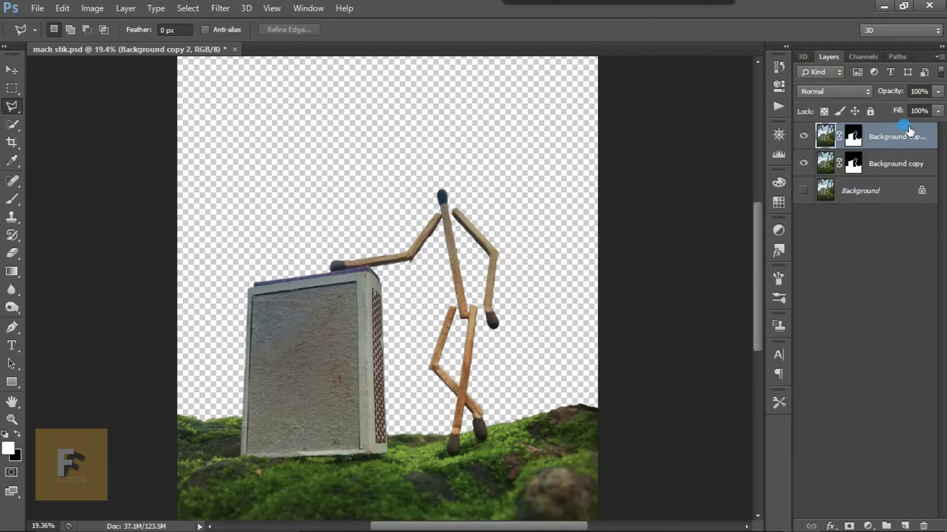
left_click(850, 142)
left_click(803, 163)
- Choose a grass-blade brush tip for painting on the mask and reduce its size to 39 px
key("b")
key("x")
scroll(222, 365, "up", 6)
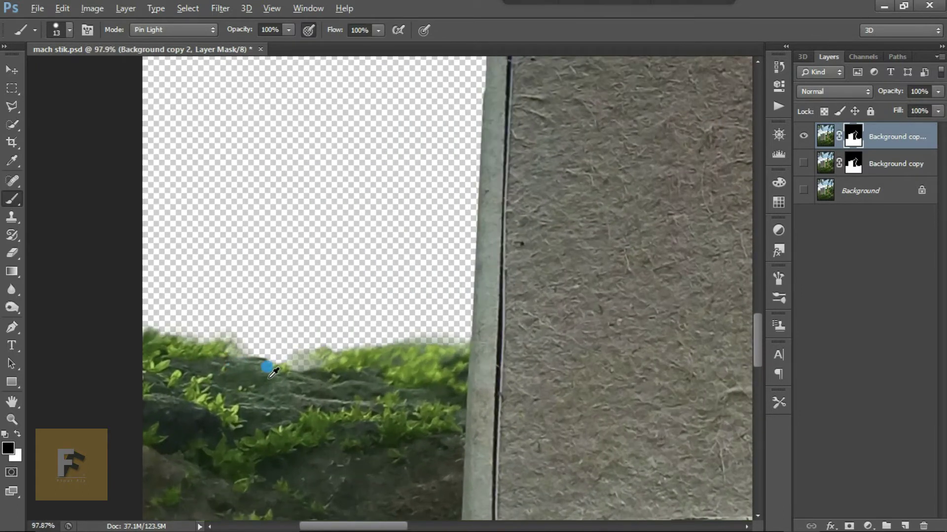
scroll(273, 373, "up", 1)
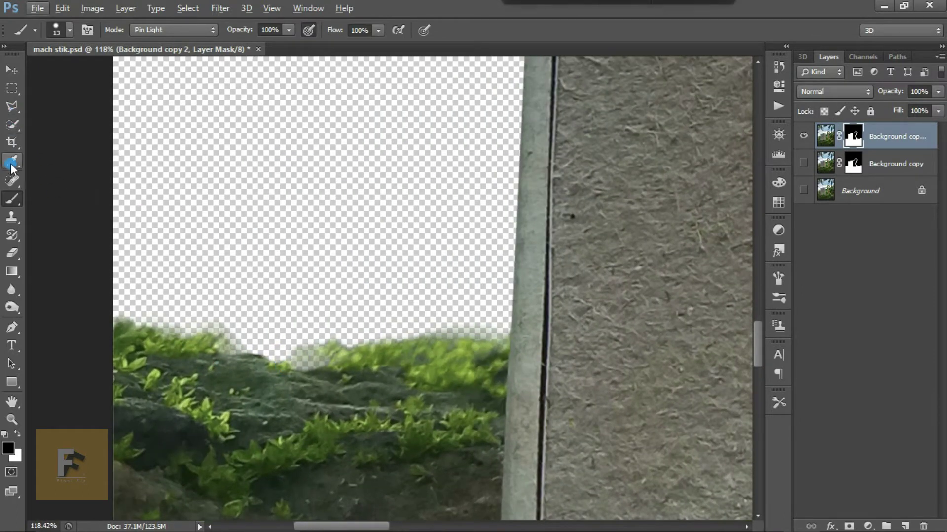
key("x")
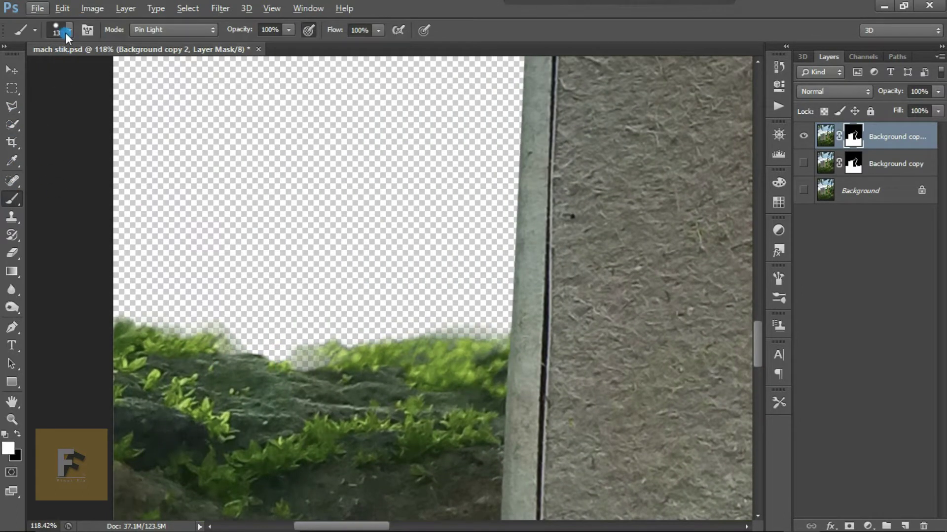
left_click(67, 31)
mouse_move(153, 140)
left_mouse_down()
mouse_move(165, 193)
mouse_move(167, 183)
left_mouse_up()
left_click(118, 167)
right_click(158, 342, "alt")
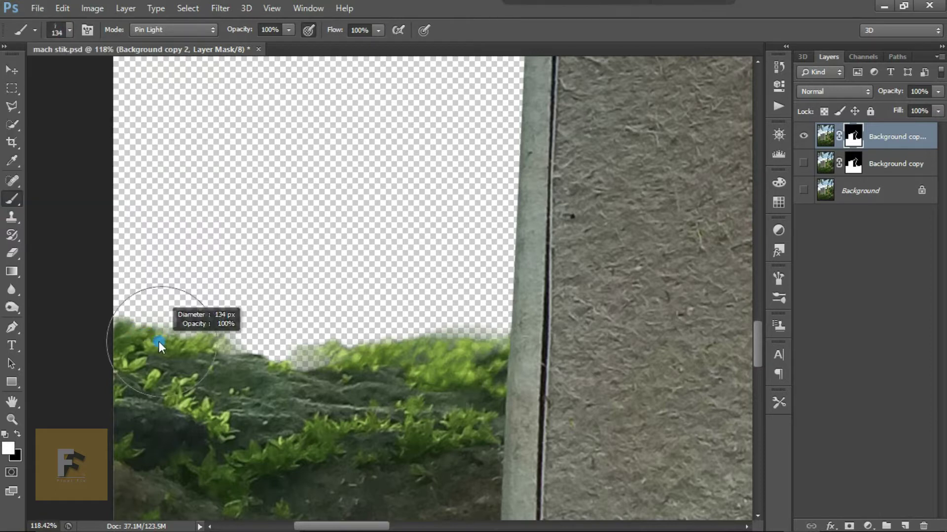
left_click_drag(159, 341, 121, 331)
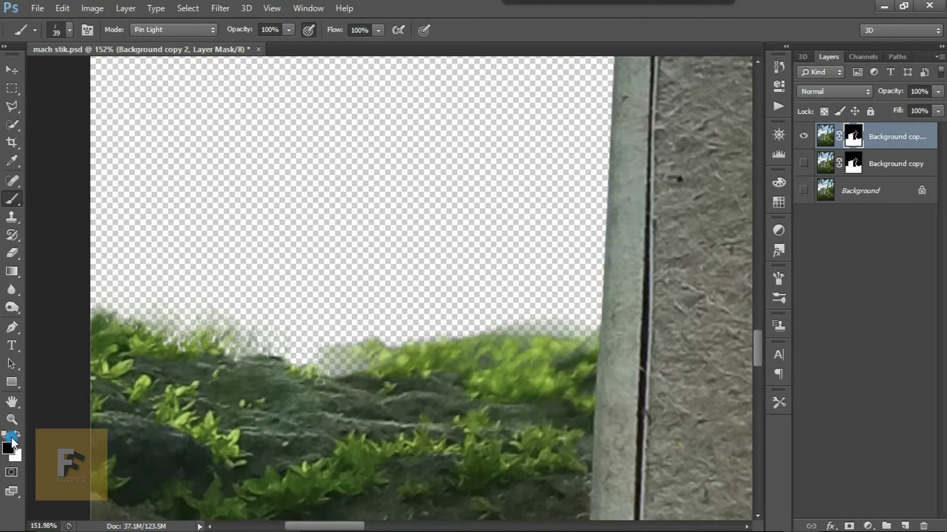
- Set the foreground colour to white (ffffff) and paint grass blades into the mask along the moss edge beside the matchbox
left_click(11, 450)
left_click(295, 101)
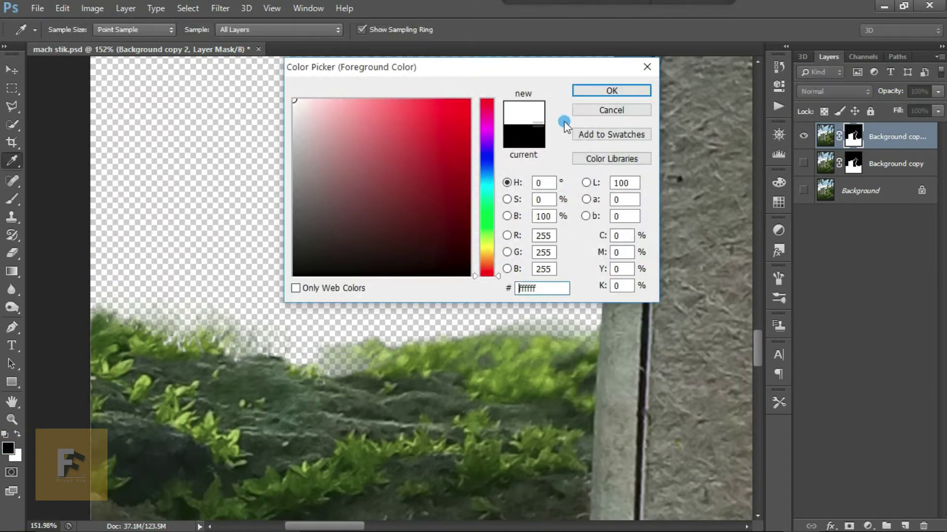
left_click(623, 92)
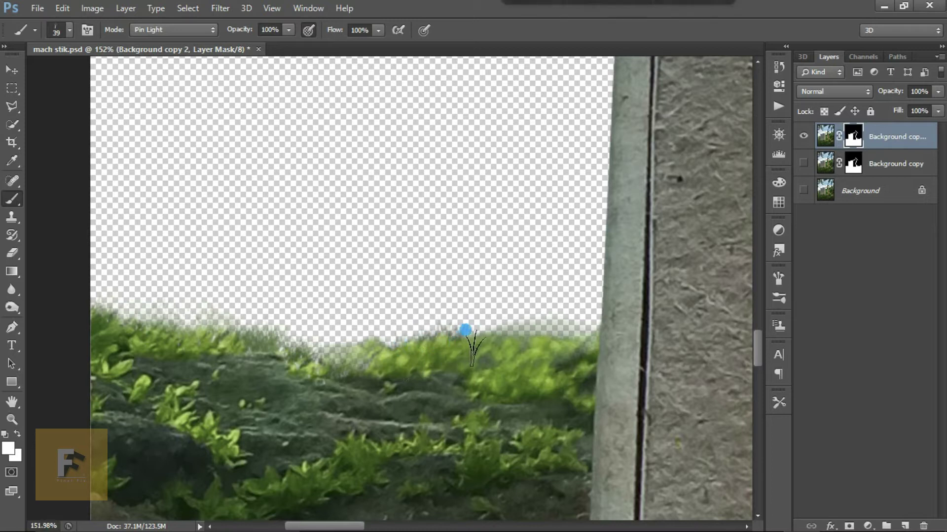
left_click(535, 326)
left_click(572, 329)
- Reduce the grass brush to 22 px and stamp finer blades along the moss edge on both sides of the matchbox
key("[")
key("[")
key("[")
left_click(225, 326)
left_click(241, 331)
left_click(164, 326)
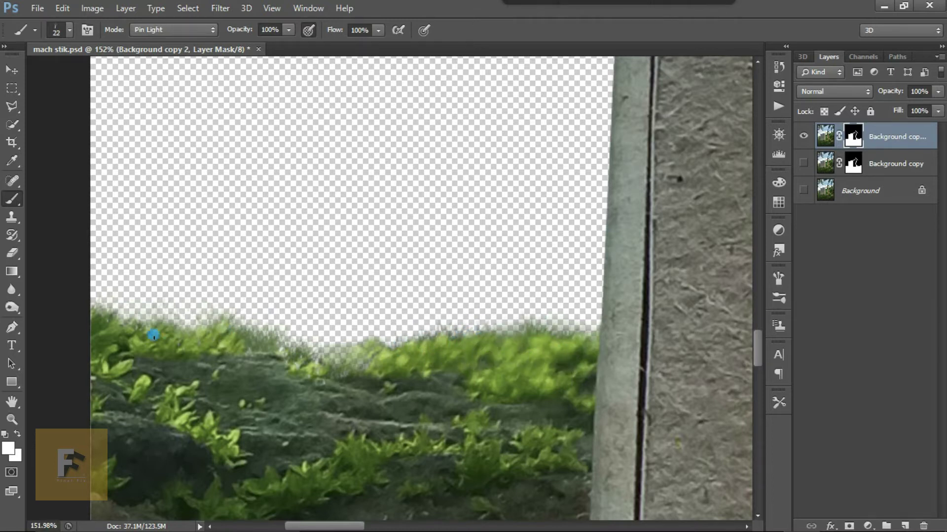
left_click(138, 322)
left_click(105, 307)
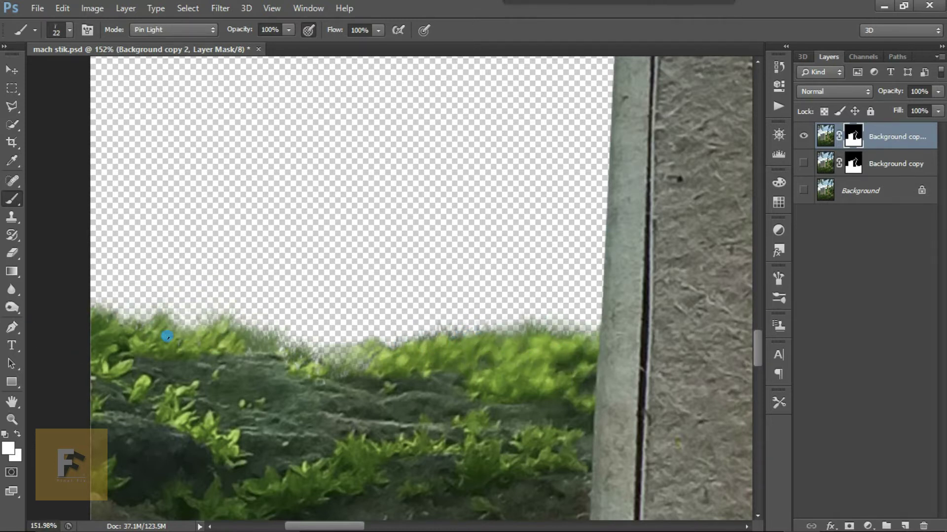
scroll(325, 373, "right", 4)
left_click(386, 333)
left_click(316, 333)
left_click(295, 332)
- Stamp grass blades into the mask along the moss edge around the figure's match-head feet
left_click_drag(330, 526, 533, 527)
left_click(397, 435)
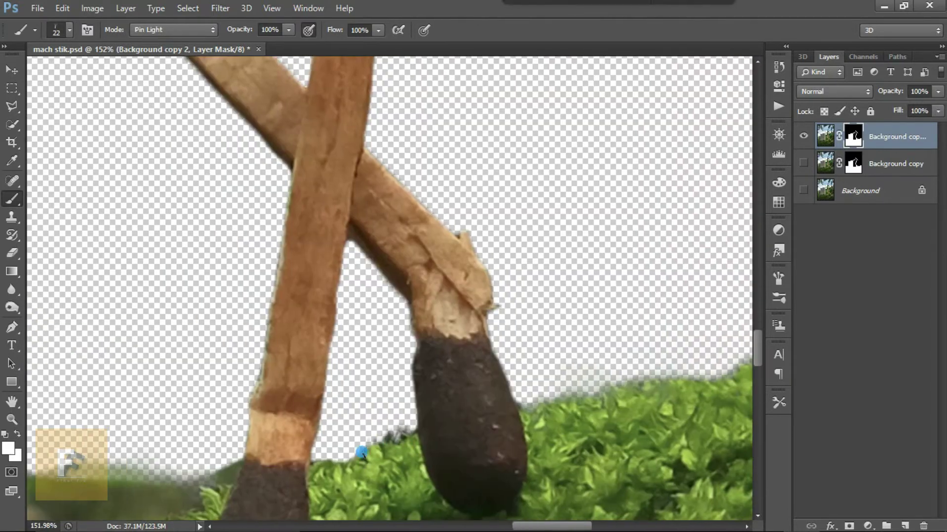
left_click(361, 446)
left_click(335, 456)
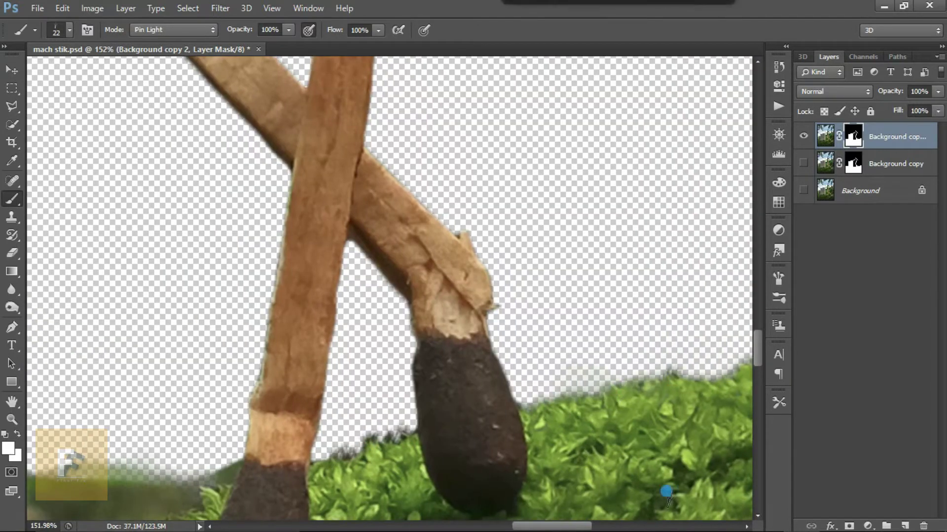
scroll(475, 359, "right", 6)
scroll(648, 325, "down", 10)
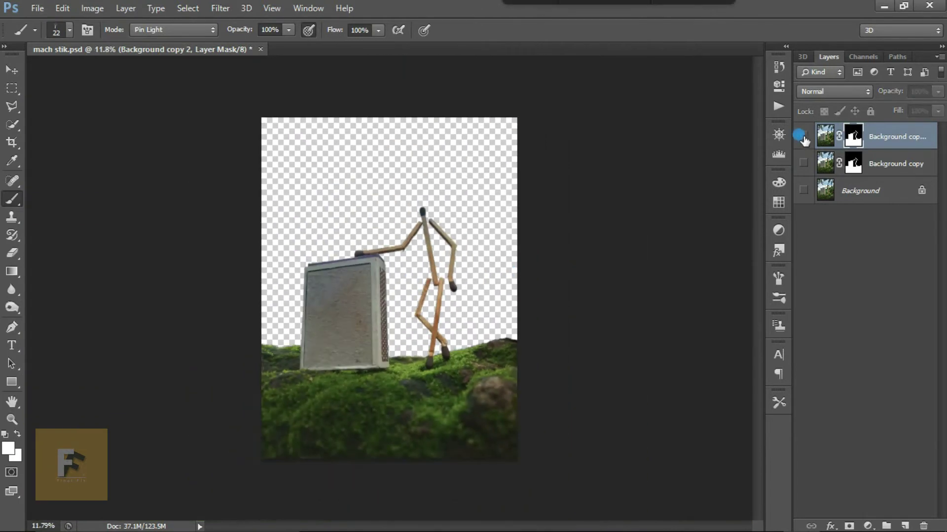
- Toggle the cutout layer's visibility and examine the edges of the figure's arms, torso and legs up close
left_click(803, 137)
left_click(294, 279)
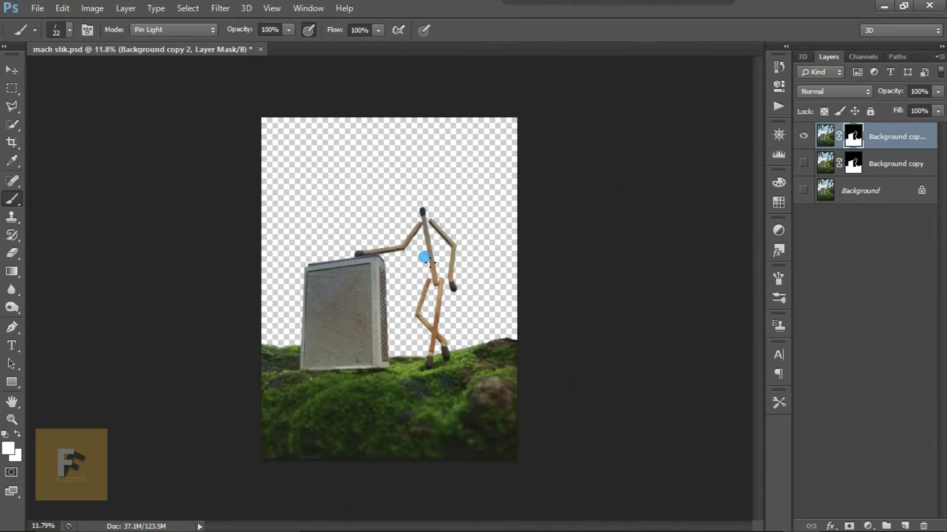
scroll(466, 224, "up", 10)
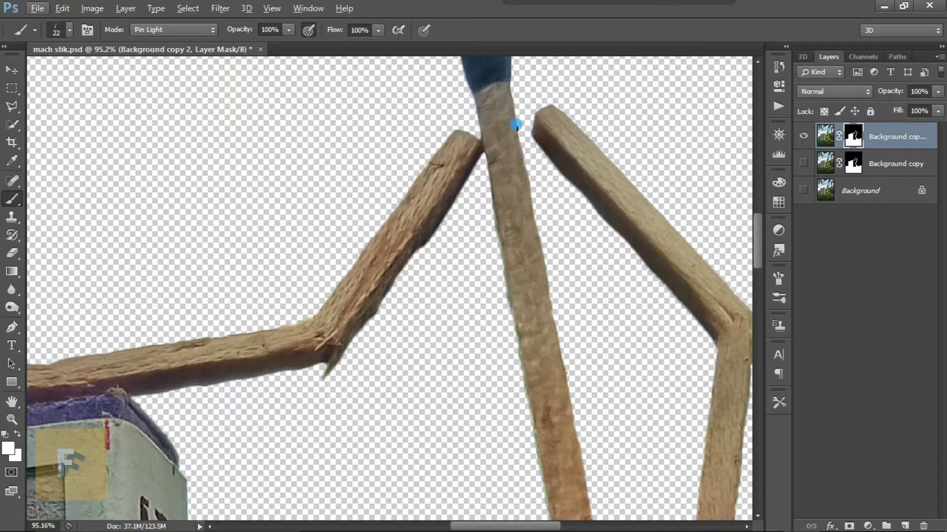
scroll(537, 162, "down", 3)
scroll(537, 162, "up", 3)
left_click(10, 72)
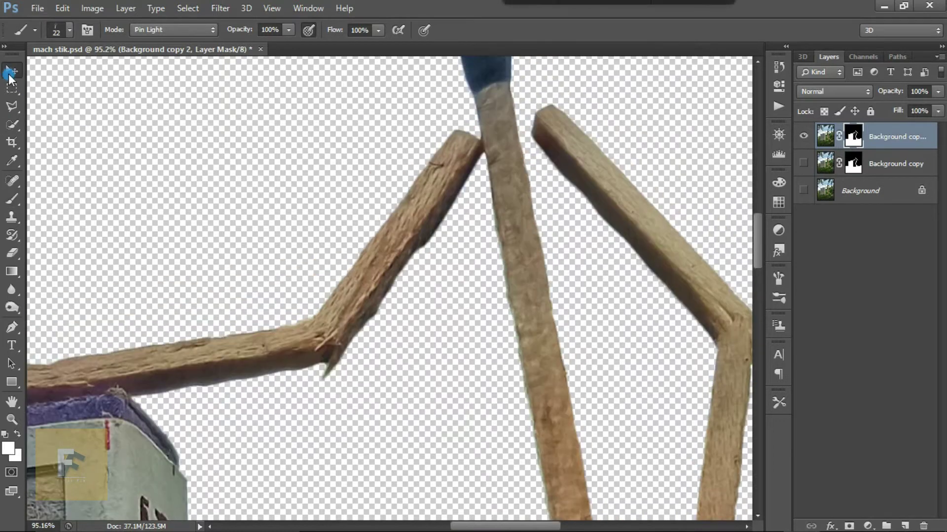
left_click(10, 74)
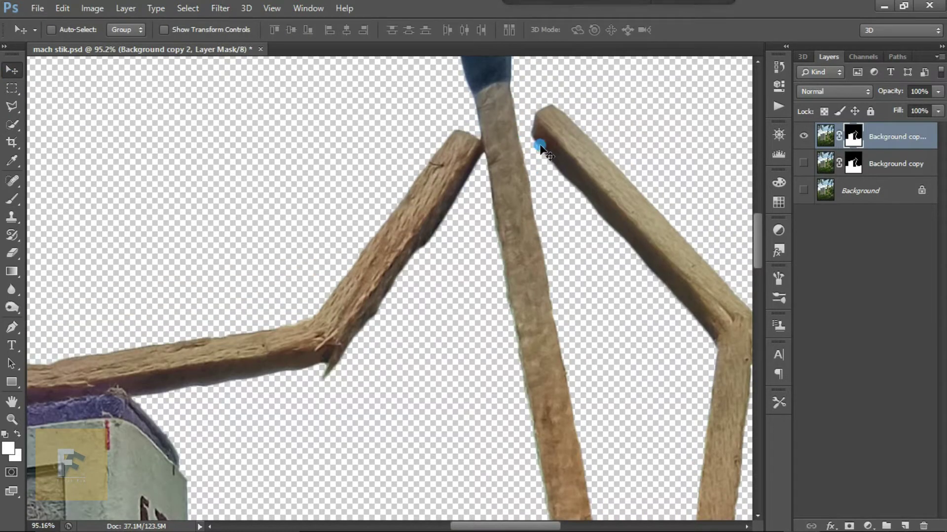
scroll(549, 213, "down", 8)
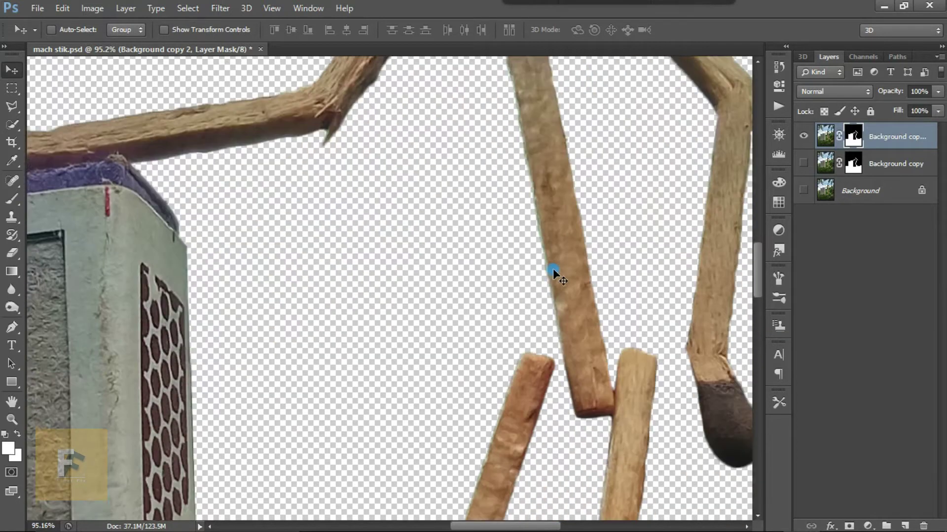
scroll(700, 312, "down", 5)
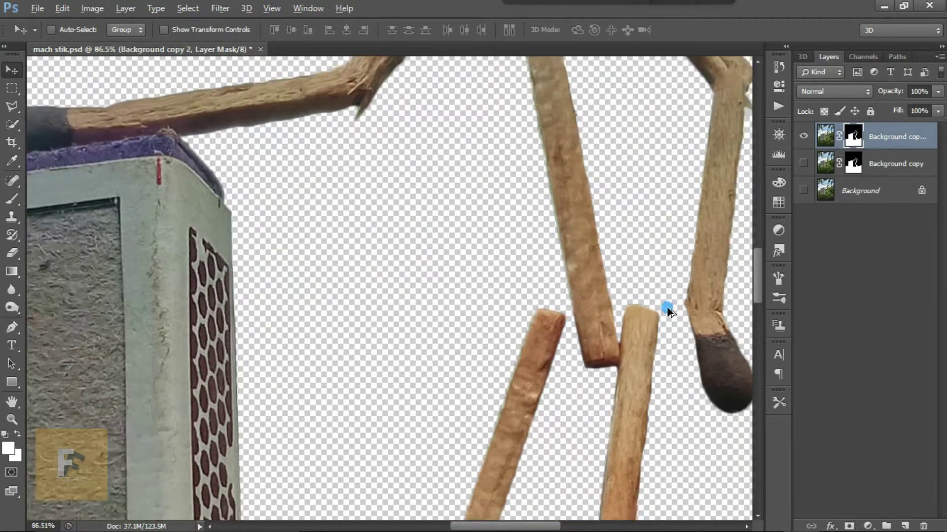
scroll(704, 223, "up", 1)
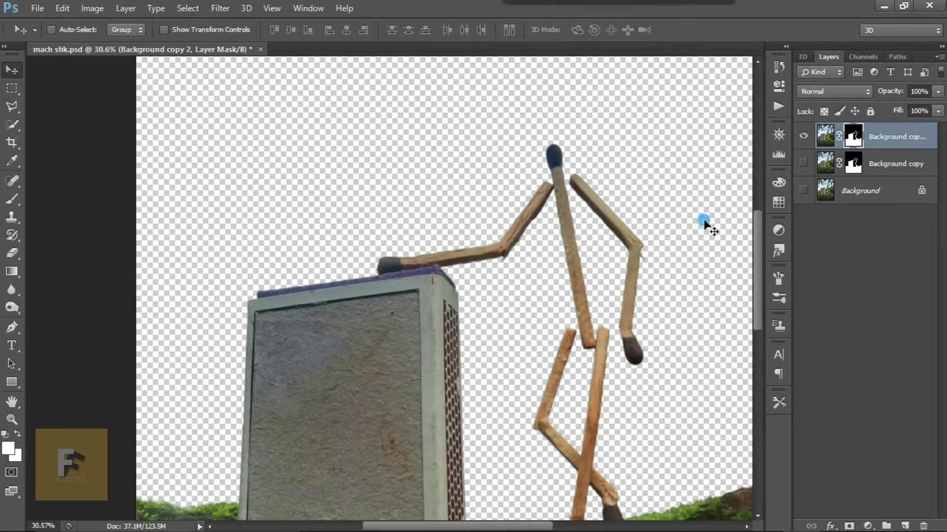
- Apply the layer mask of Background copy 2 permanently to the layer
right_click(856, 140)
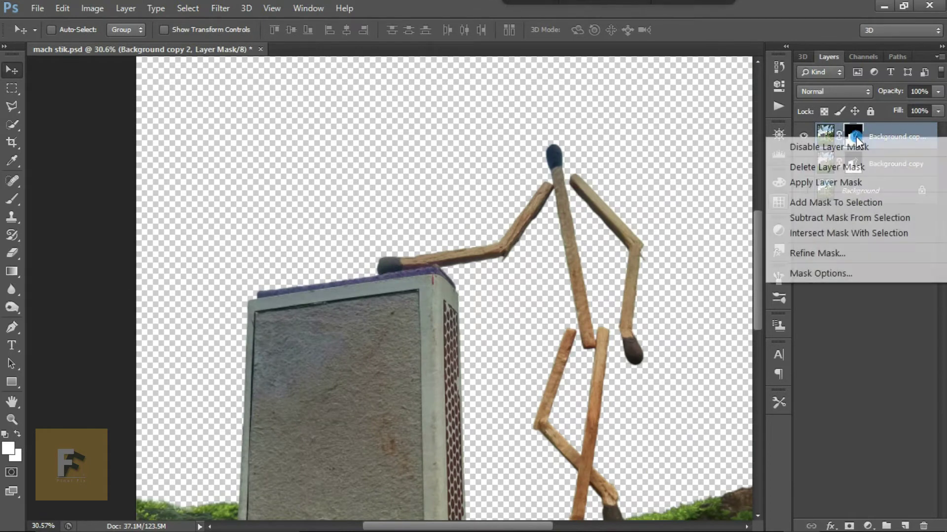
left_click(814, 182)
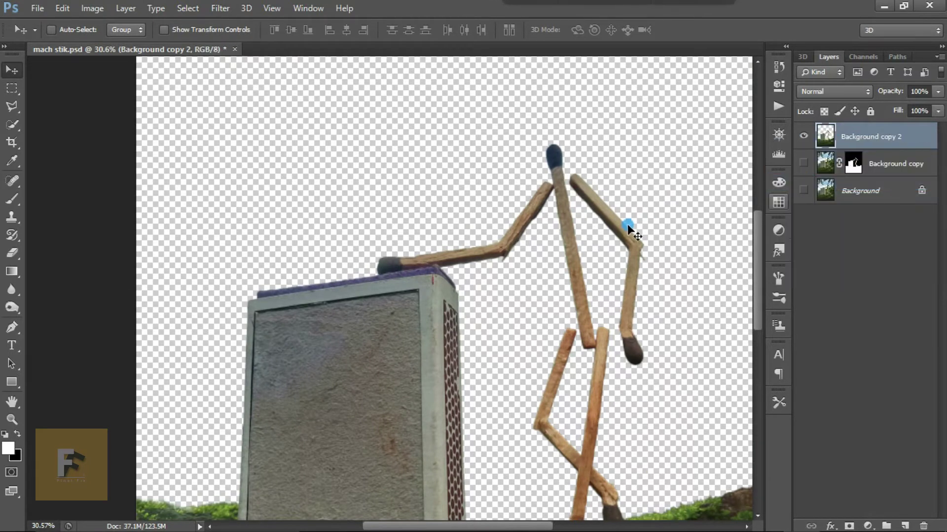
scroll(627, 224, "down", 3)
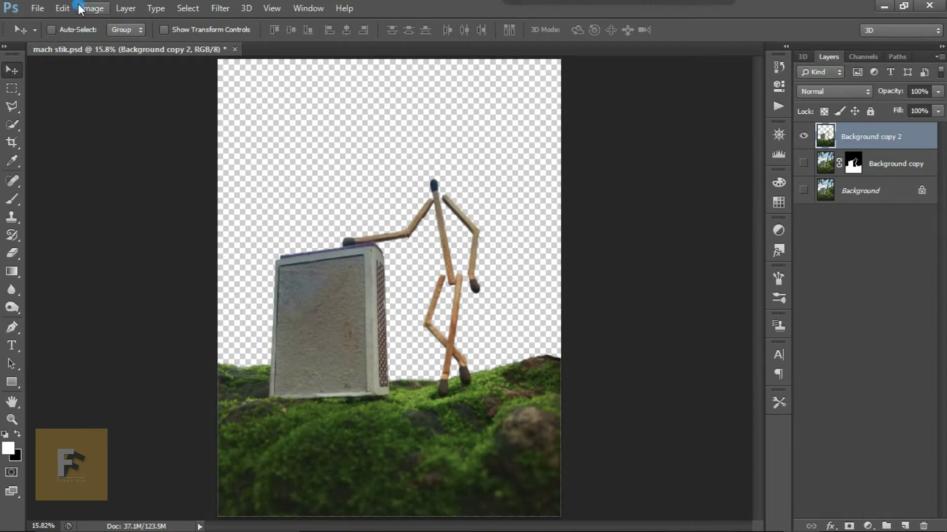
- Outline the figure's hanging arm, including its match-head hand, as a selection with the Polygonal Lasso
left_click(448, 219)
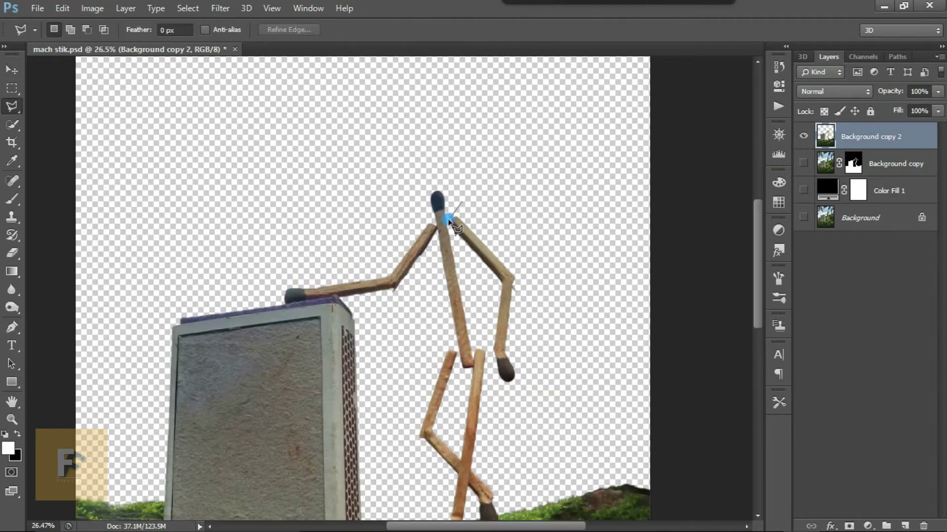
left_click(491, 373)
left_click(541, 389)
double_click(572, 355)
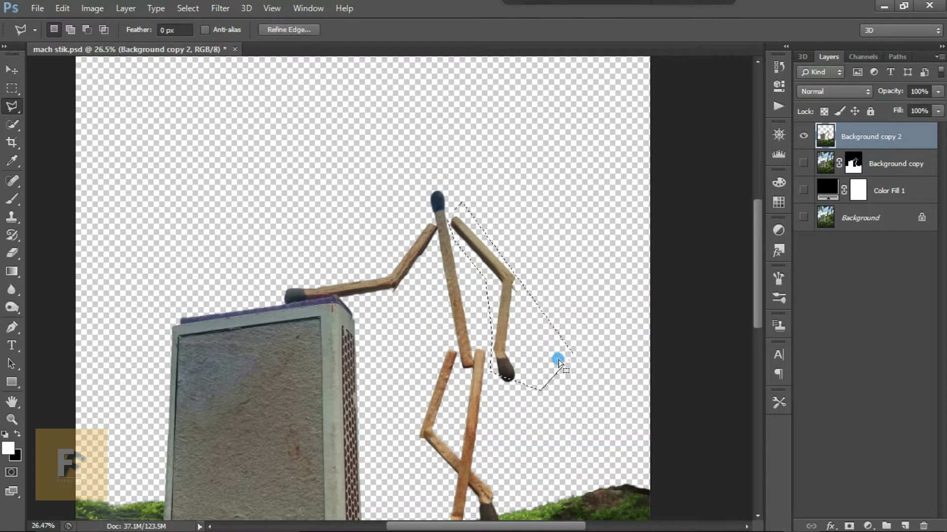
left_click(492, 367, "shift")
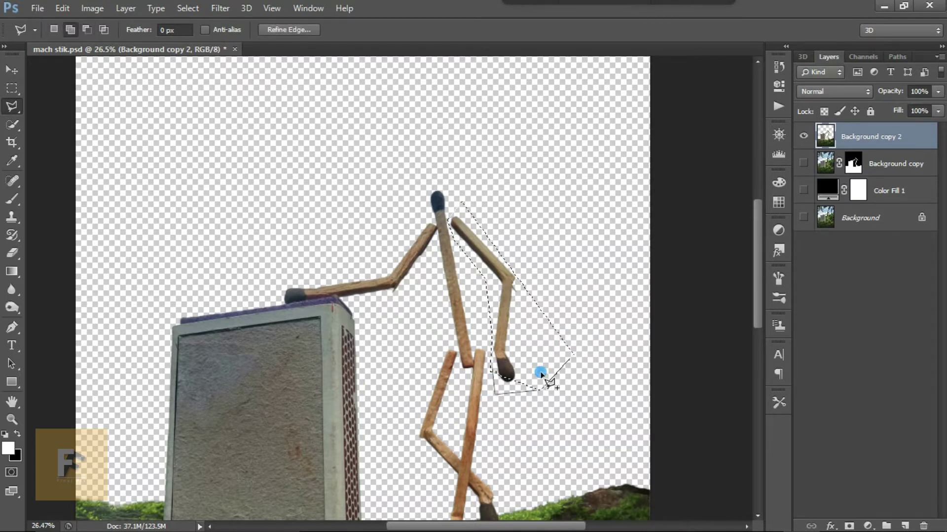
double_click(529, 324)
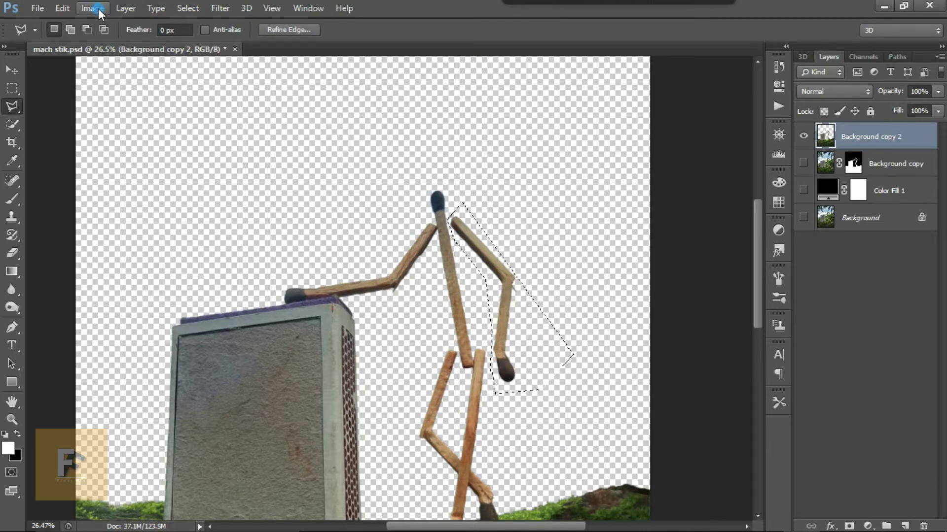
- Apply Puppet Warp to the selected arm, pin its joints and pull the shoulder end closer to the torso
left_click(64, 8)
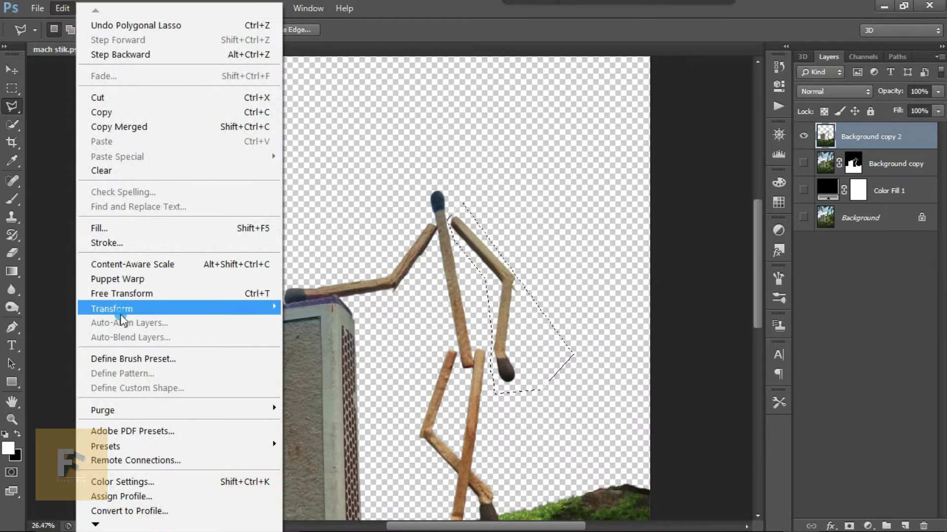
left_click(129, 279)
left_click(558, 274)
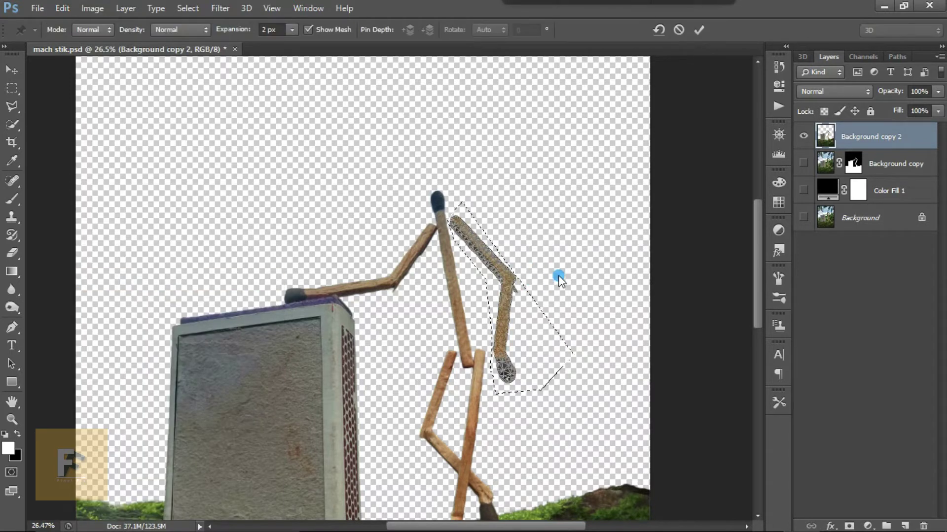
scroll(501, 276, "up", 3)
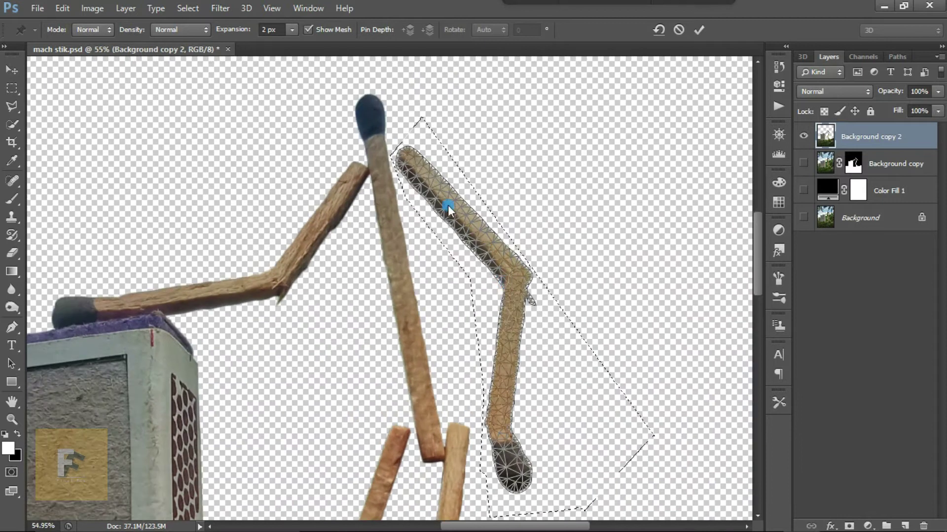
left_click(412, 161)
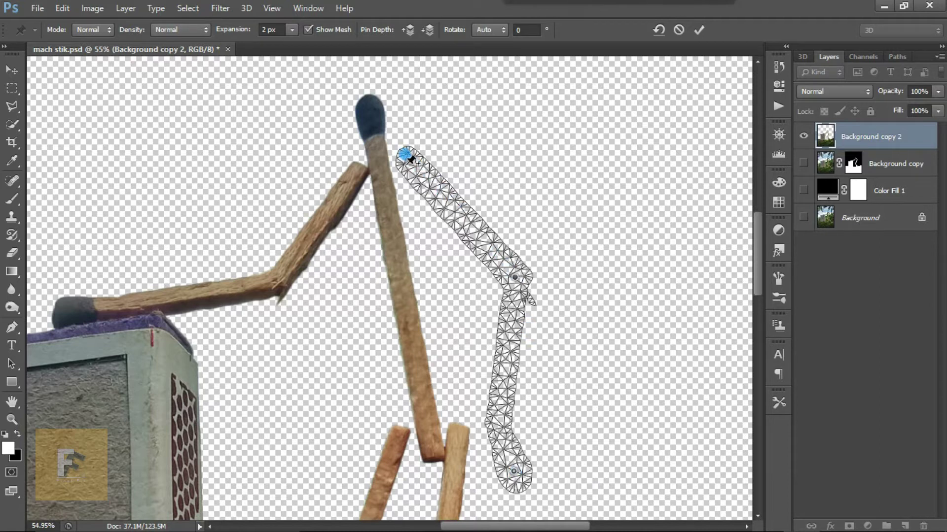
left_click_drag(410, 163, 404, 166)
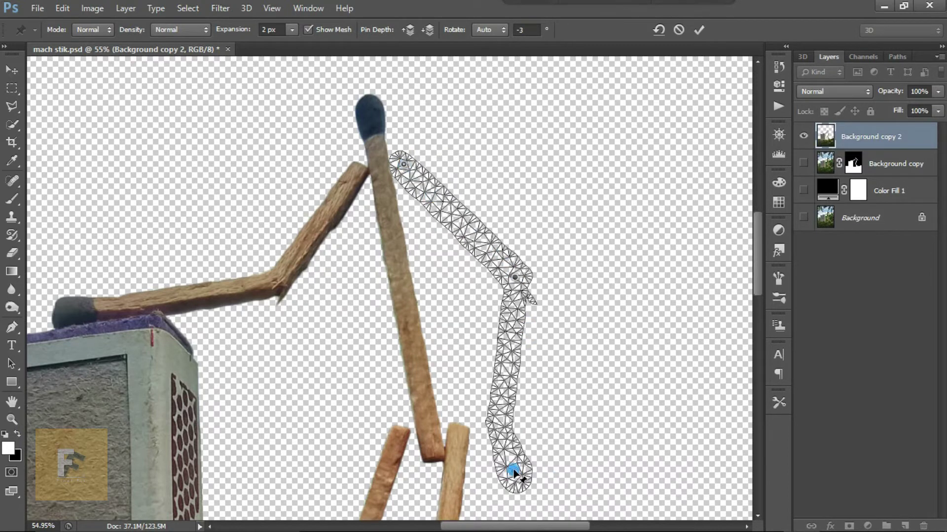
- Pull the forearm and match-head hand inward toward the hip with wrist and hand pins, and commit the warp
left_click(500, 423)
left_click_drag(503, 425, 483, 429)
left_click(500, 383)
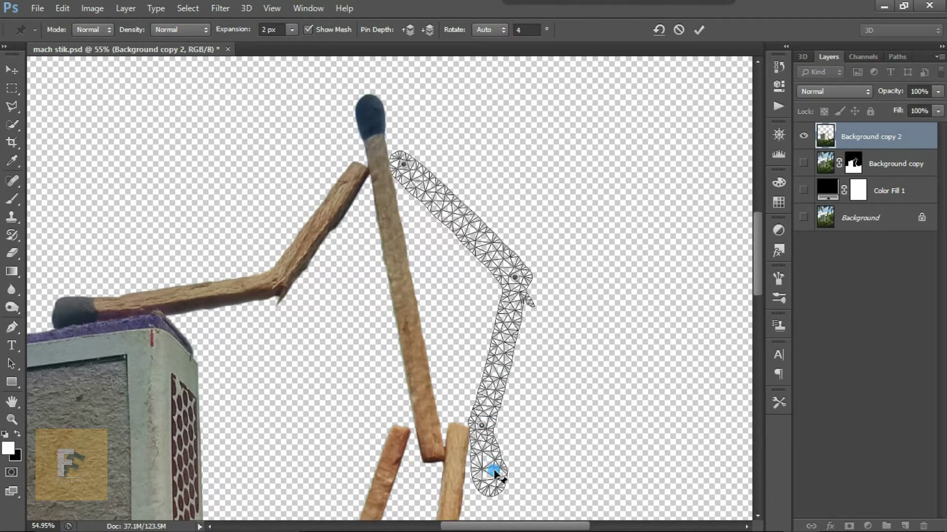
left_click_drag(494, 472, 500, 468)
left_click(482, 423)
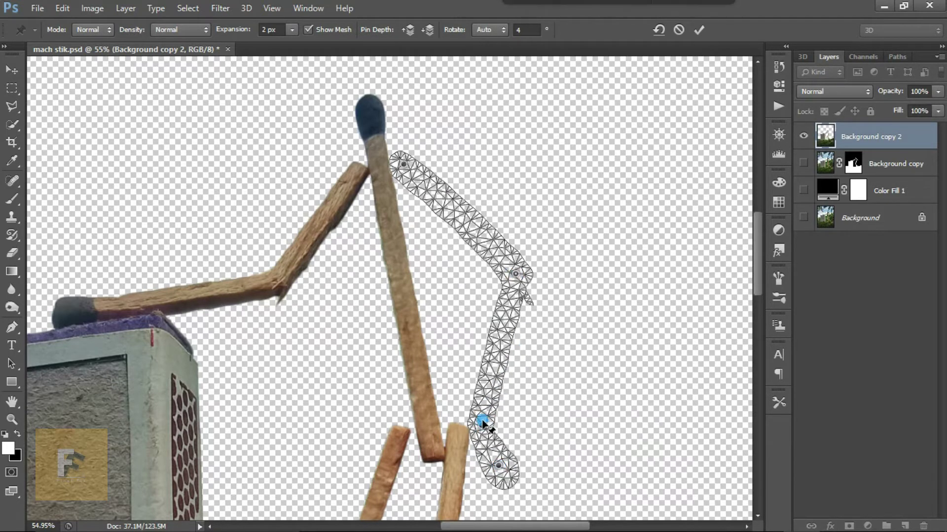
left_click_drag(483, 423, 490, 448)
key("Return")
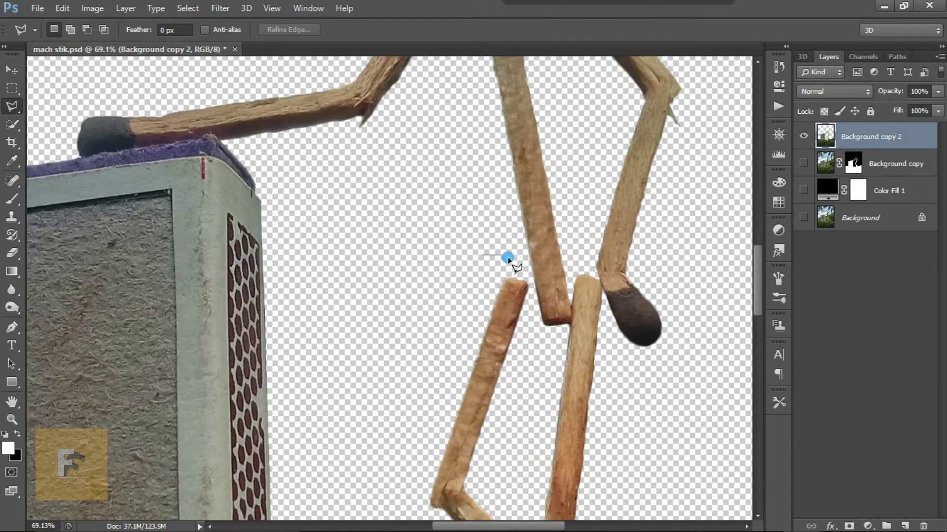
- Select the figure's bent leg with the Polygonal Lasso and Puppet Warp its upper end closer to the hip
left_click(519, 260)
left_click(528, 279)
left_click(516, 456)
left_click(364, 383)
double_click(464, 141)
left_click(92, 8)
mouse_move(56, 8)
left_click(118, 280)
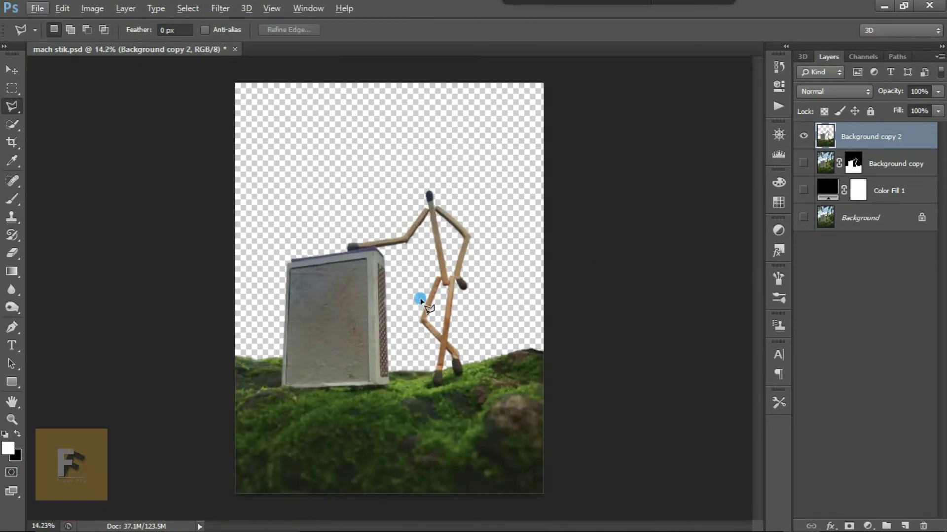
scroll(448, 218, "up", 4)
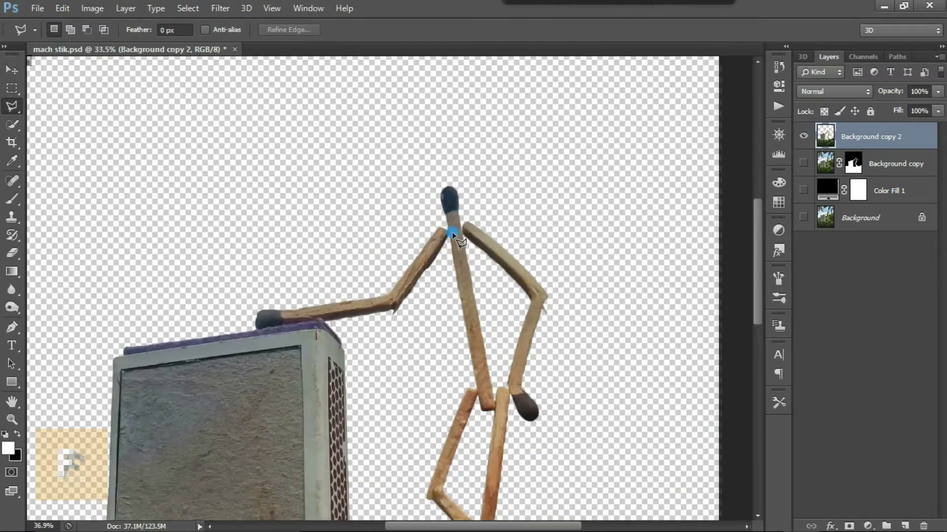
- Add a brightening Curves adjustment clipped to Background copy 2, with its layer mask filled black
scroll(452, 233, "up", 2)
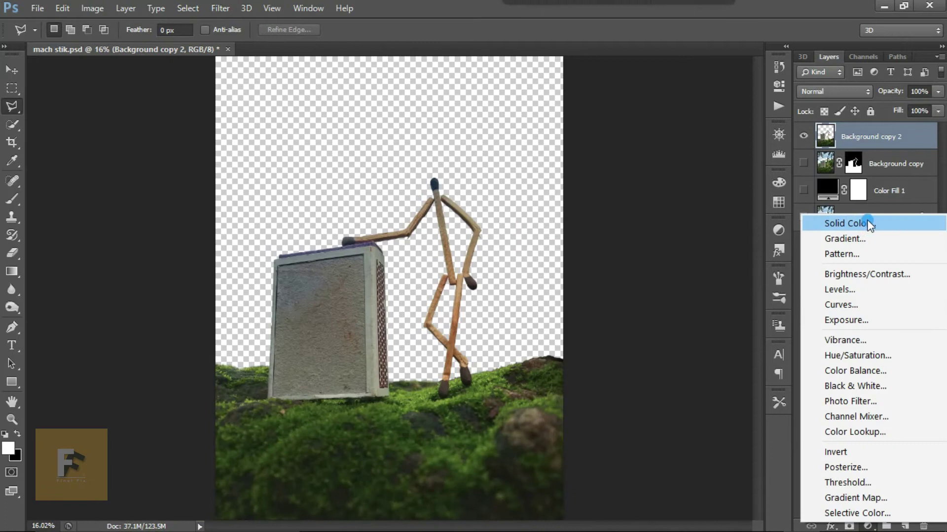
left_click(845, 304)
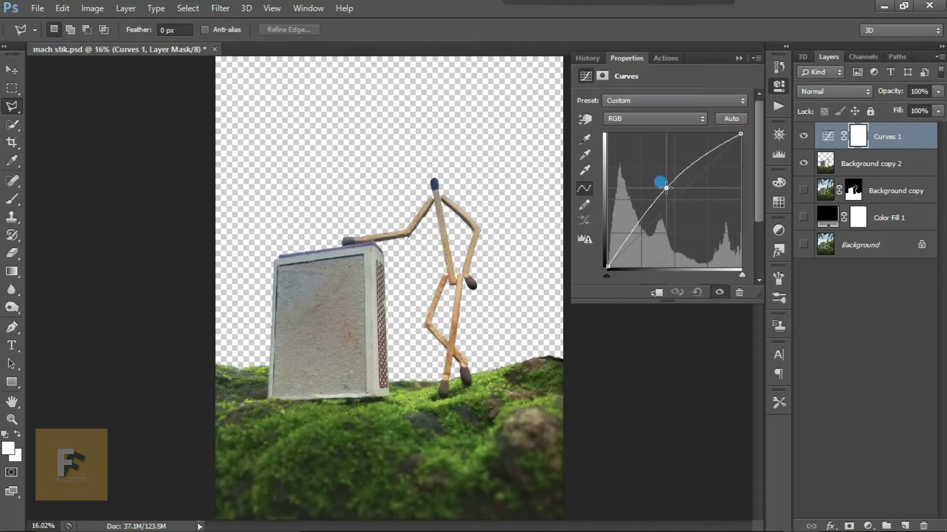
key("ctrl+alt+g")
left_click(869, 137)
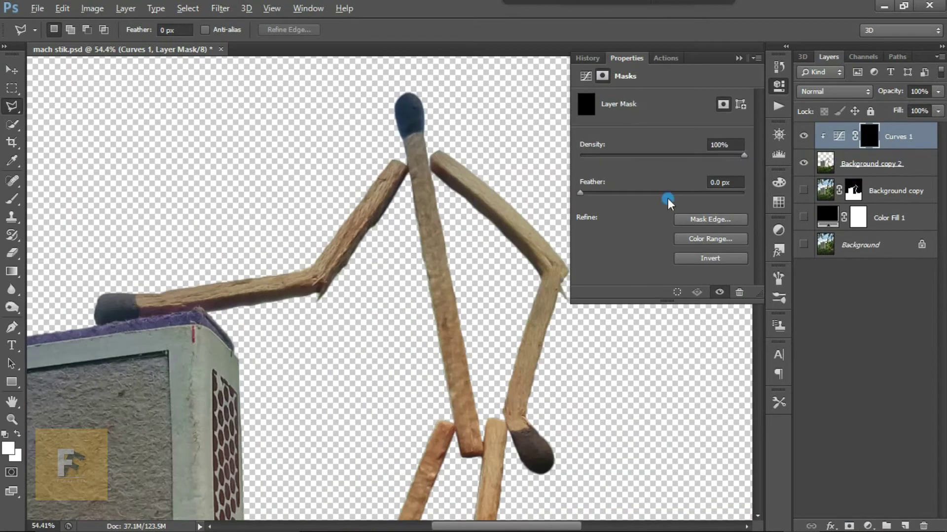
- Paint the Curves mask along the torso with a soft brush starting at 10% flow, and raise the flow to 16%
key("b")
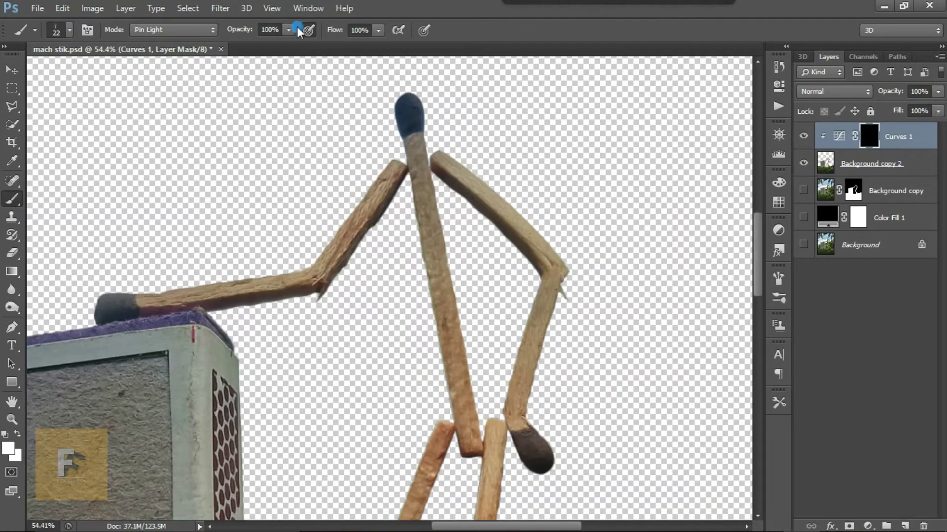
double_click(355, 30)
type("10")
key("Return")
left_click(70, 31)
left_click(22, 106)
mouse_move(398, 160)
left_mouse_down()
mouse_move(427, 169)
mouse_move(415, 152)
left_mouse_up()
left_click_drag(445, 311, 417, 147)
left_click_drag(427, 194, 442, 308)
left_click_drag(443, 201, 456, 184)
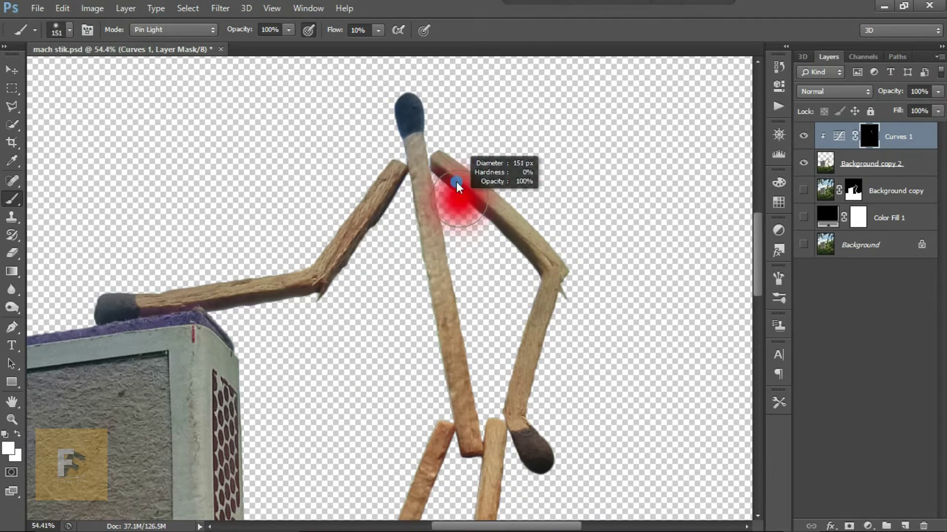
key("shift+1")
key("shift+6")
- Raise the midpoint of the Curves 1 curve slightly for a stronger highlight
double_click(838, 136)
left_click_drag(666, 190, 663, 180)
left_click(776, 91)
- Paint highlights into the Curves mask along the arm resting on the box with a 58 px brush at 16% flow
scroll(251, 318, "up", 7)
mouse_move(227, 273)
left_mouse_down()
mouse_move(135, 291)
mouse_move(459, 232)
left_mouse_up()
scroll(648, 423, "down", 4)
scroll(473, 484, "up", 2)
left_click_drag(491, 108, 424, 254)
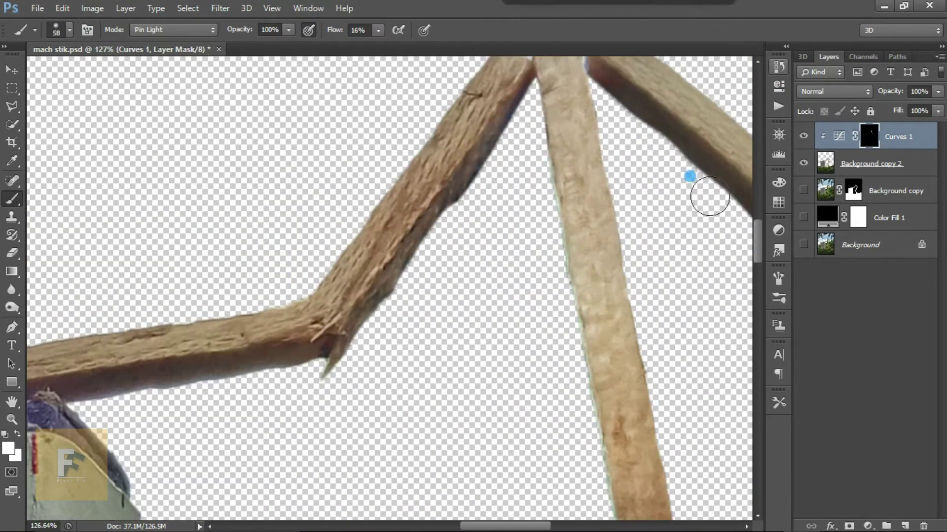
- Paint stronger highlights on the figure's sticks at 91% flow, and reduce the brush flow to 50%
key("shift+9")
key("shift+1")
left_click_drag(722, 351, 613, 342)
mouse_move(705, 286)
left_mouse_down()
mouse_move(511, 126)
mouse_move(498, 79)
left_mouse_up()
scroll(683, 207, "down", 4)
scroll(680, 292, "down", 3)
left_click_drag(496, 131, 413, 150)
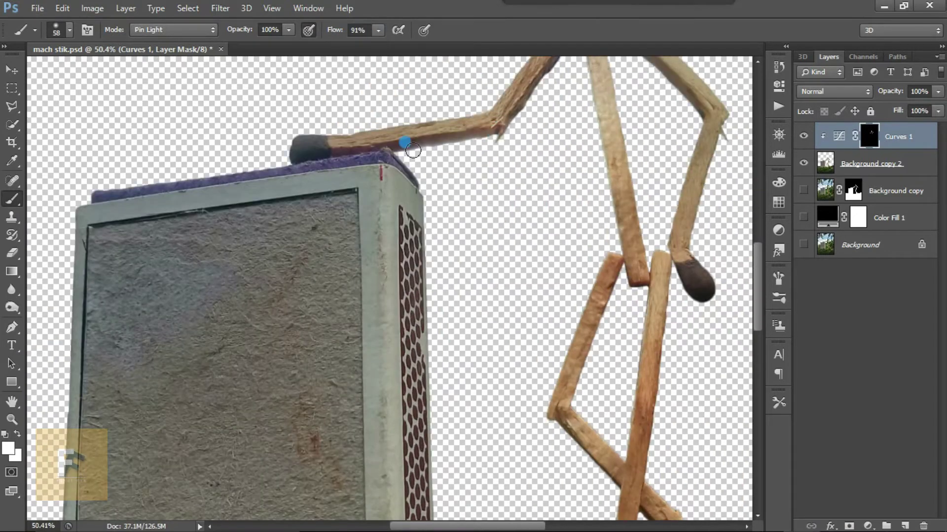
scroll(539, 142, "down", 5)
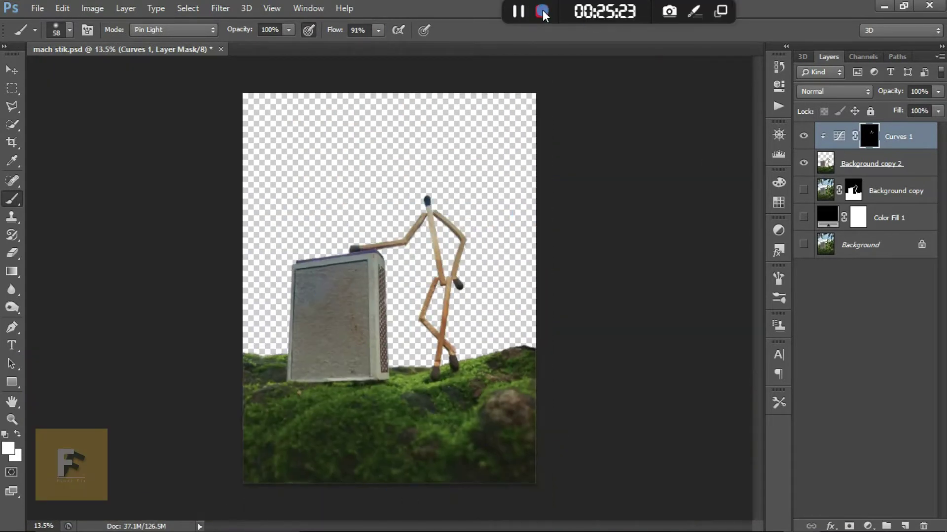
key("shift+5")
- Place the "match box" image from the Bagrounds folder into the document
left_click(37, 8)
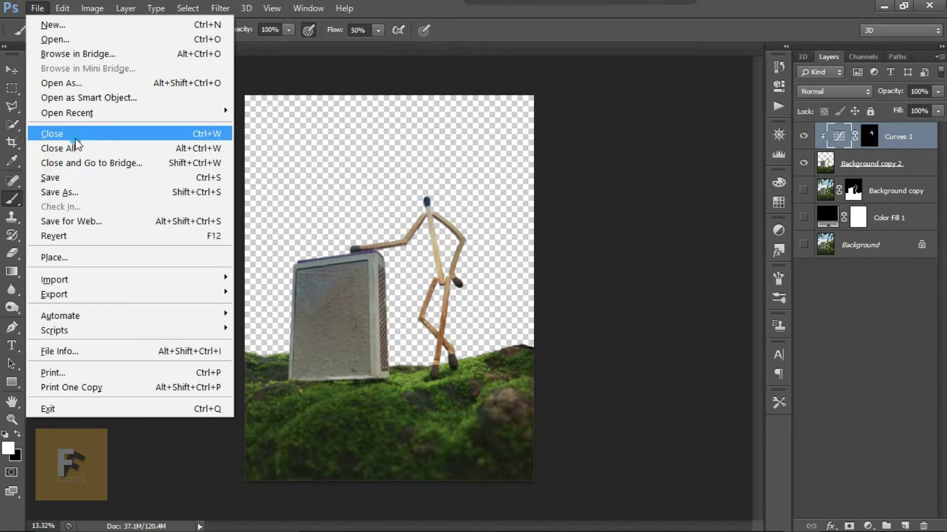
left_click(54, 257)
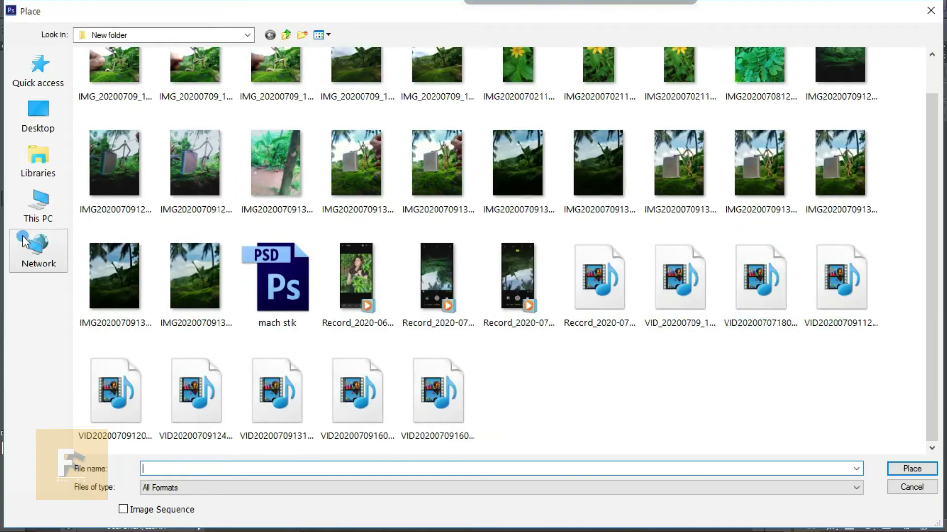
left_click(38, 207)
double_click(368, 184)
left_click(38, 207)
double_click(706, 183)
double_click(109, 75)
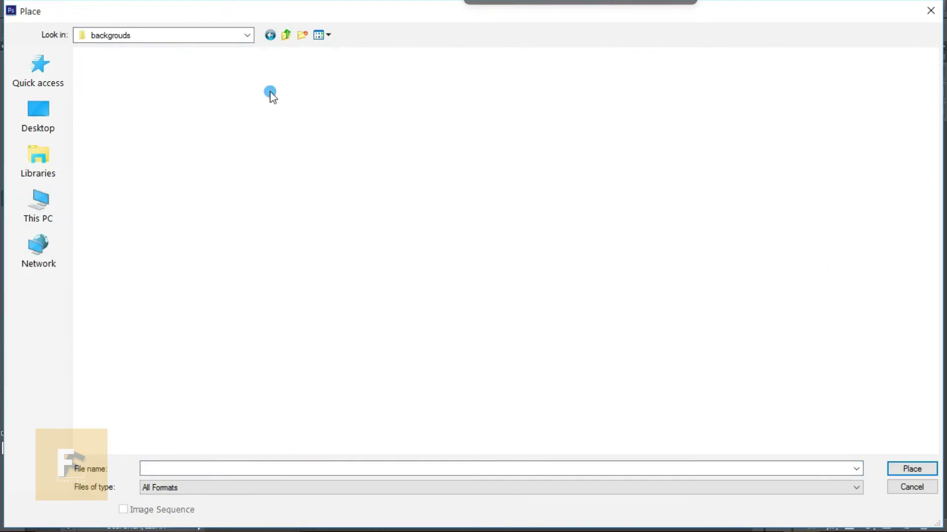
double_click(353, 98)
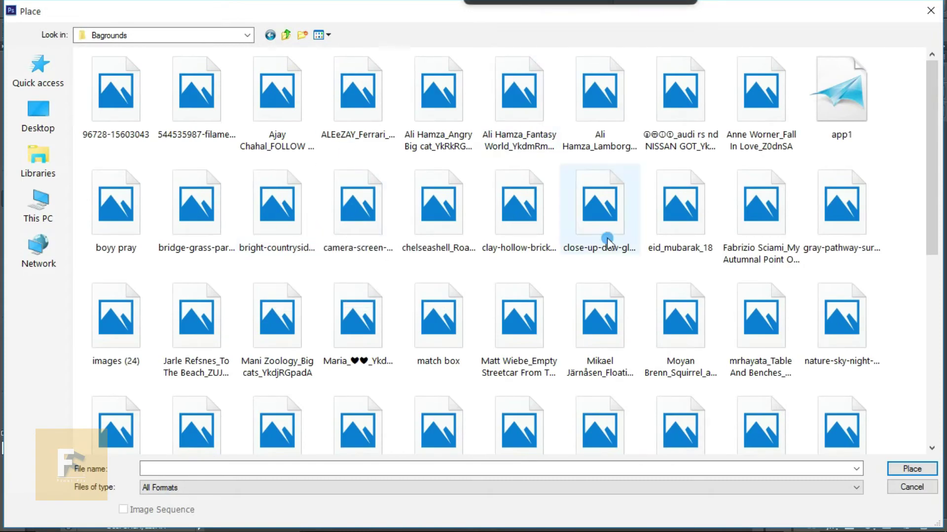
double_click(439, 318)
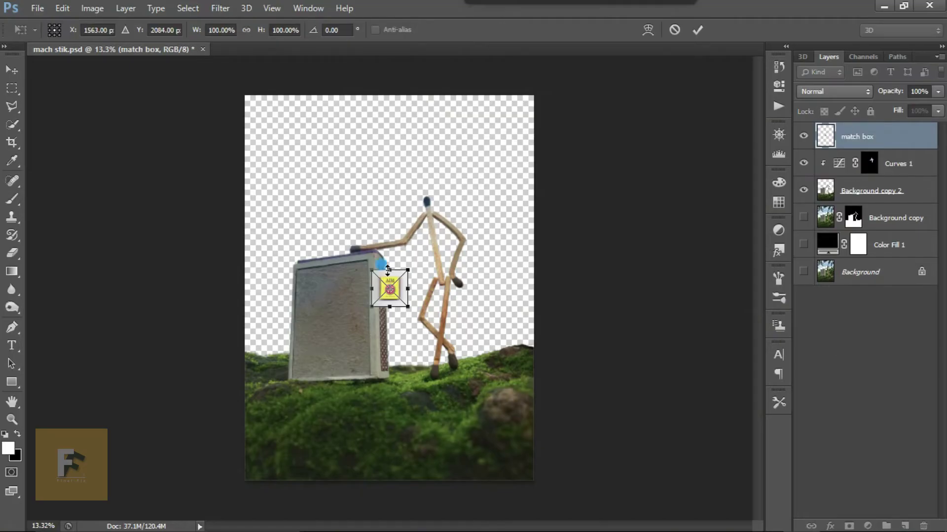
- Enlarge and commit the placed matchbox image, select its yellow front label with a rectangular marquee and rasterize the layer
left_click_drag(371, 271, 489, 448)
key("Return")
scroll(398, 276, "up", 4)
left_click(12, 89)
right_click(886, 141)
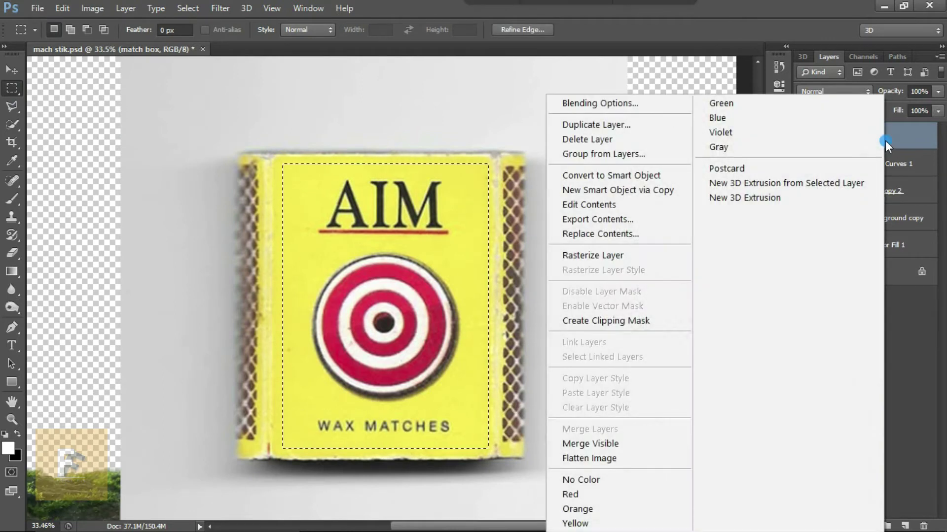
left_click(593, 256)
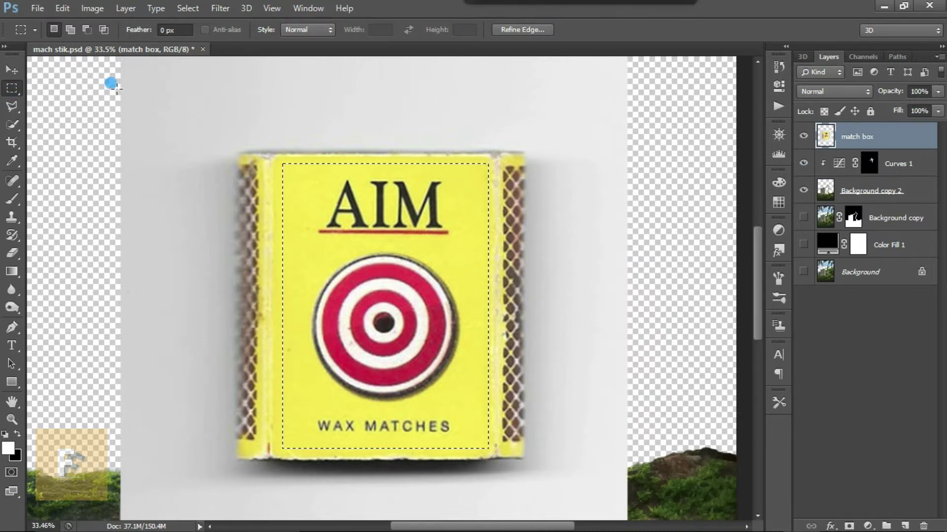
- Smooth the label selection's corners to 49 with Refine Edge and mask the match box layer to it
left_click(530, 31)
left_click(797, 227)
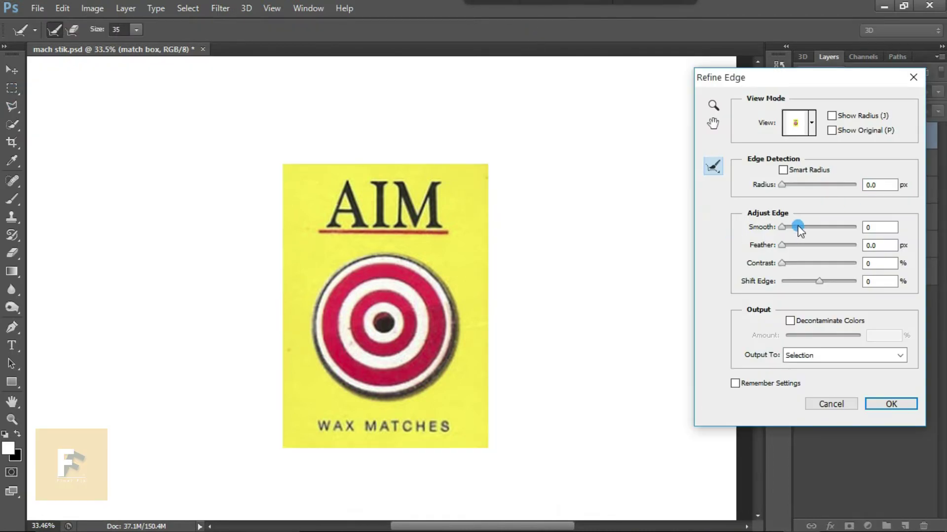
left_click(879, 405)
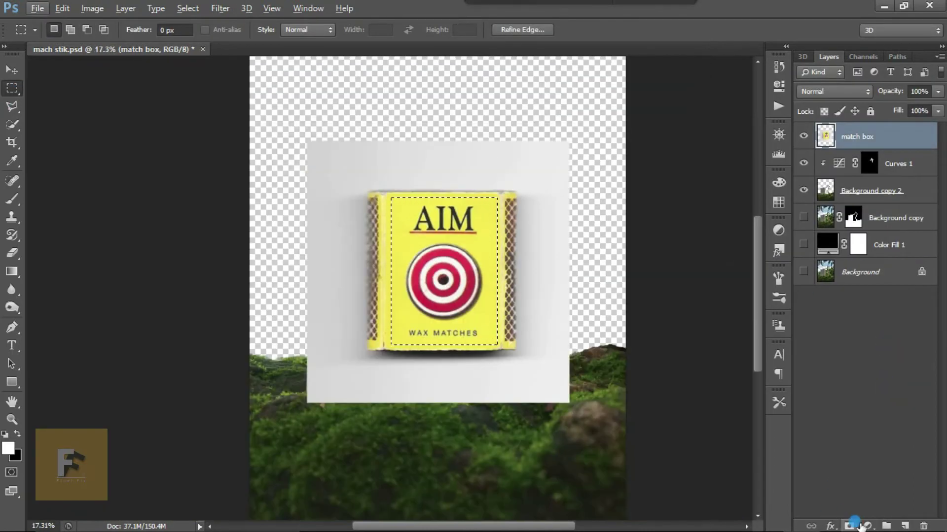
left_click(849, 526)
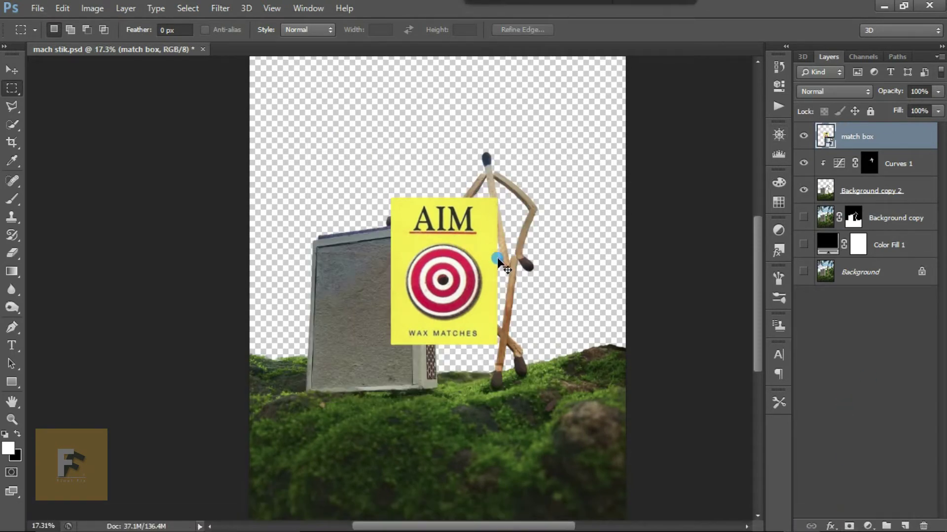
- Free-transform the AIM label and move it onto the front panel of the grey matchbox
key("ctrl+t")
left_click_drag(478, 273, 402, 314)
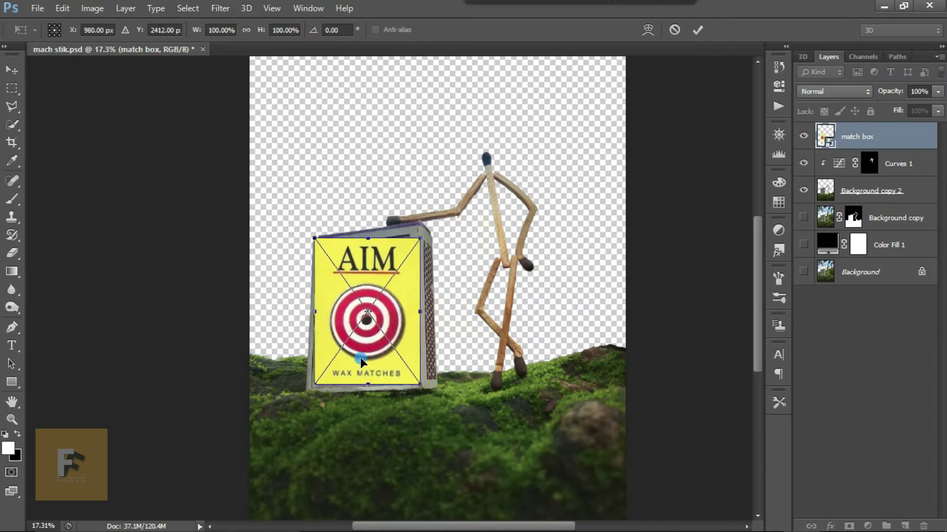
scroll(361, 359, "up", 13)
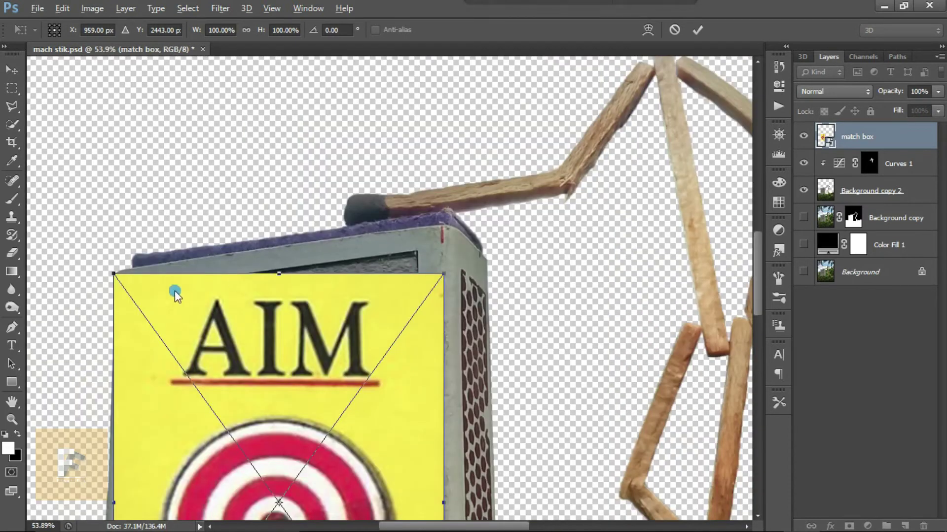
left_click_drag(175, 291, 196, 322)
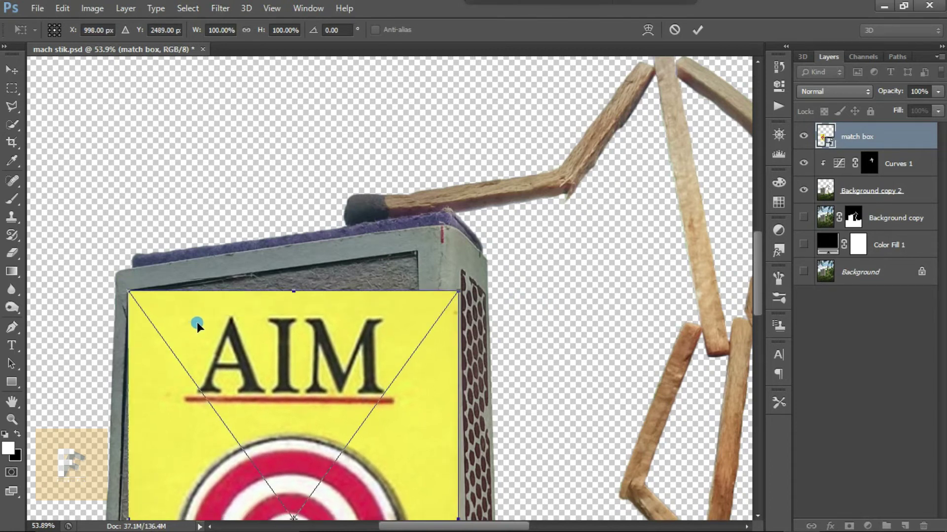
- Fit the AIM label's lower-right and lower-left corners to the bottom corners of the matchbox's recessed front panel
key("alt+space")
left_click_drag(511, 361, 486, 147)
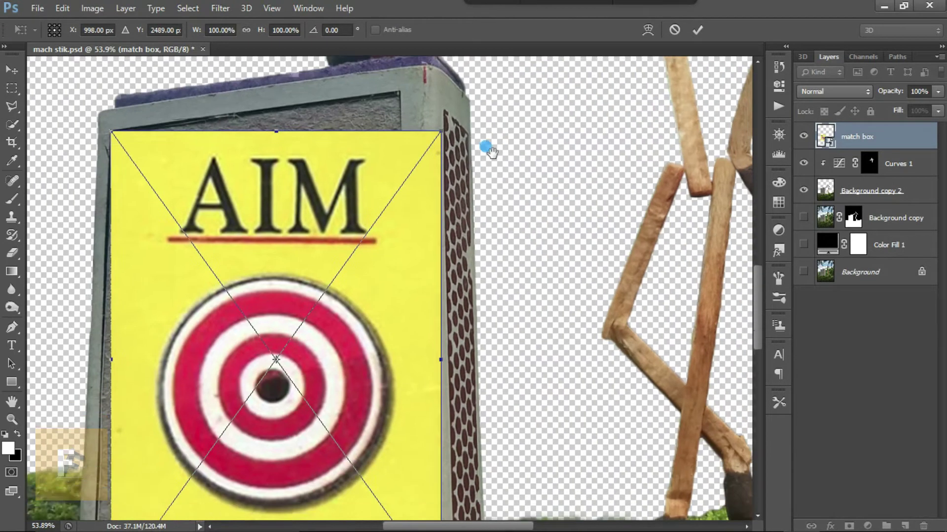
left_click_drag(413, 462, 400, 333)
left_click_drag(427, 460, 396, 432)
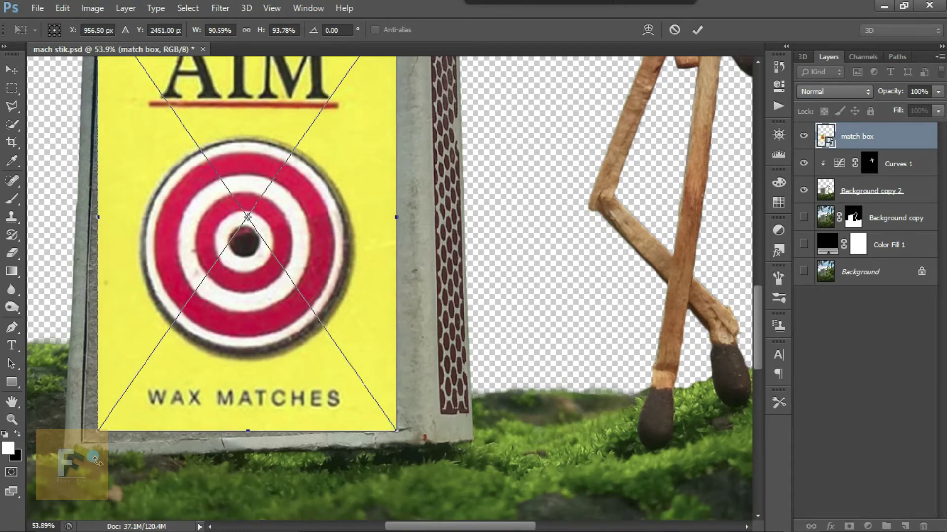
scroll(83, 446, "up", 4)
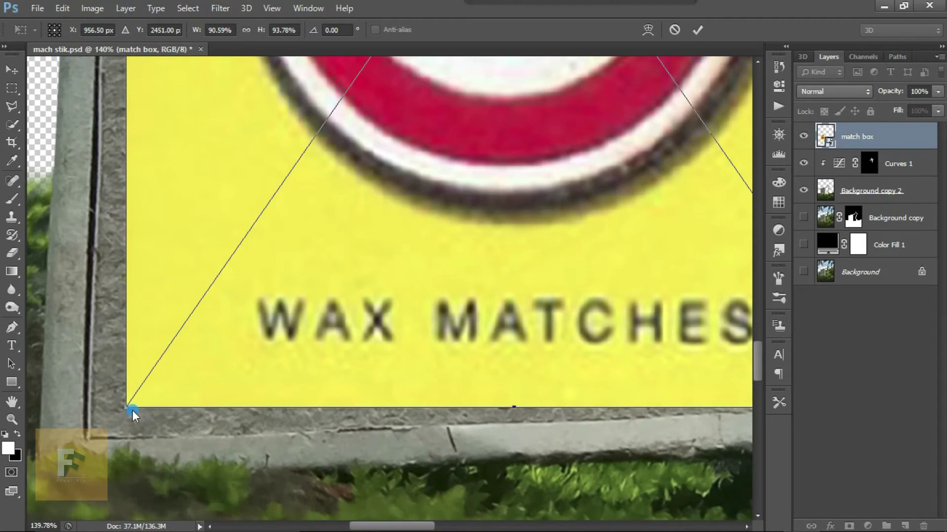
left_click_drag(122, 415, 87, 437)
- Distort the AIM label's upper corners to match the slanted top edge of the matchbox's front panel and commit the transform
left_click_drag(608, 216, 311, 512)
scroll(573, 174, "down", 5)
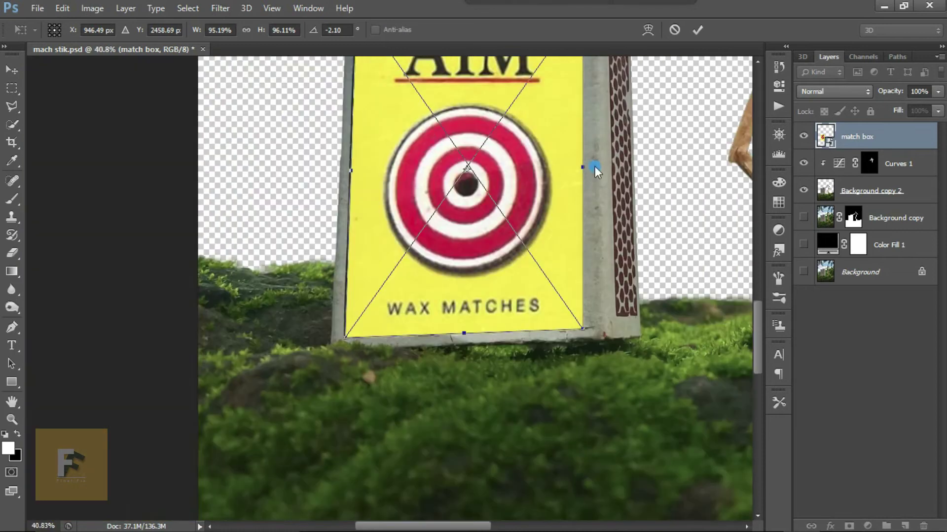
key("alt+space")
left_click_drag(620, 106, 513, 317)
scroll(482, 287, "up", 2)
scroll(482, 288, "up", 3)
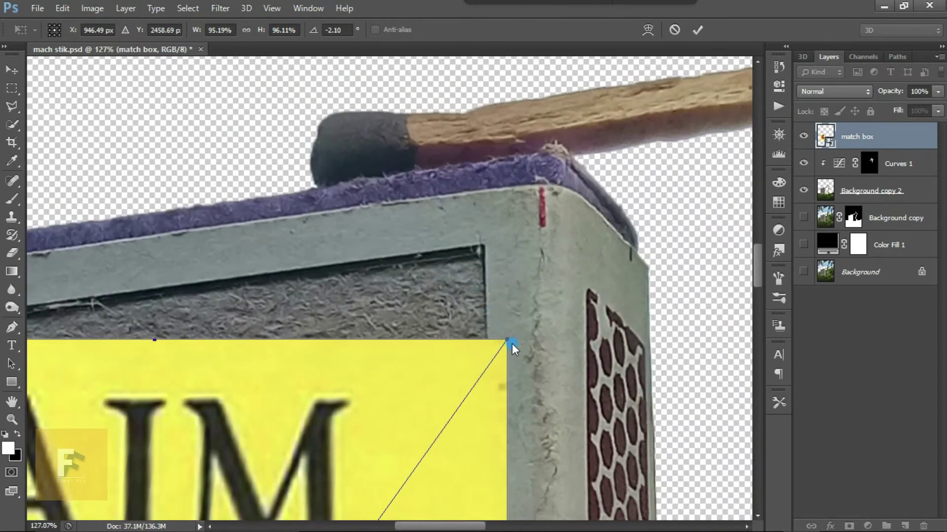
left_click_drag(506, 341, 484, 251)
key("Return")
- Set the match box layer's blend mode to Multiply
key("ctrl+0")
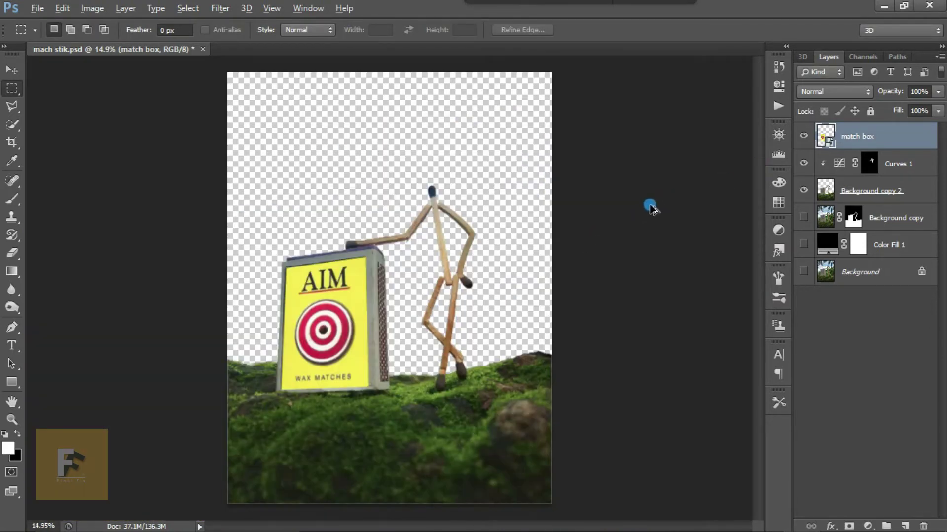
scroll(305, 331, "up", 5)
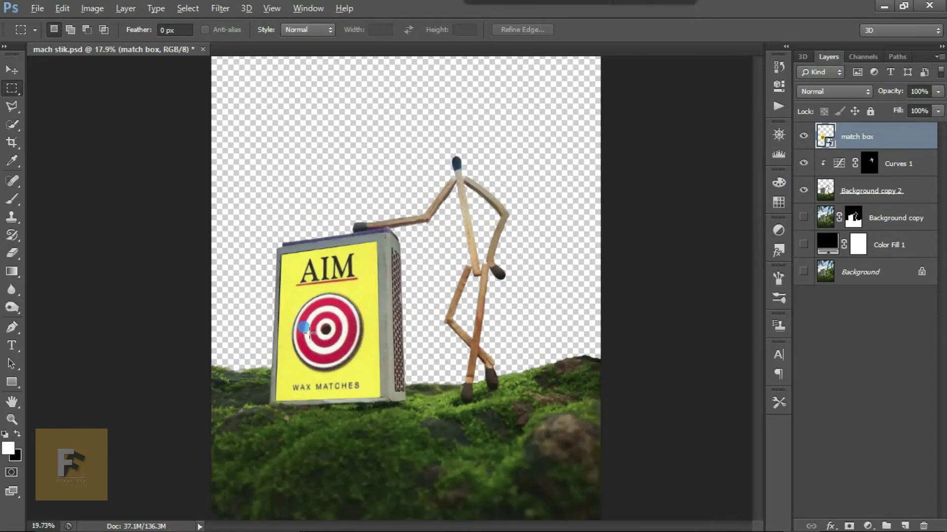
key("alt")
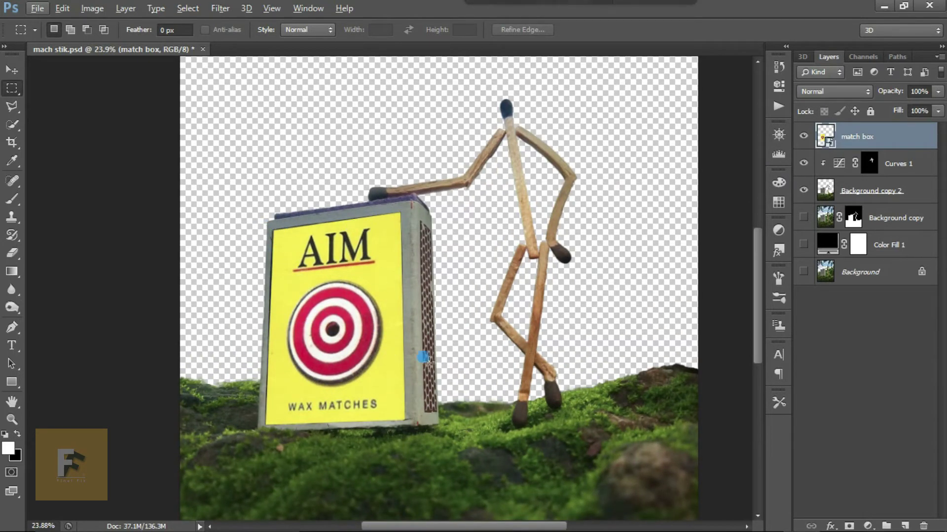
scroll(411, 241, "up", 2)
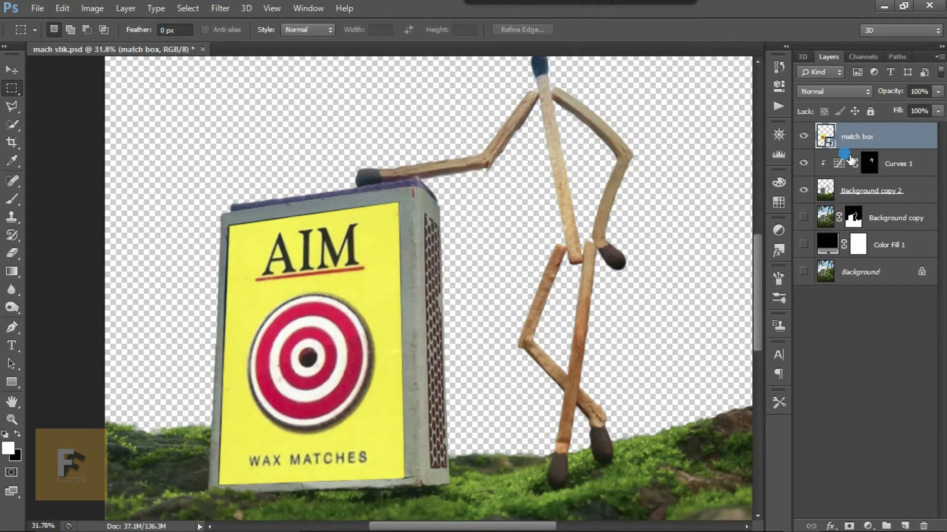
left_click(851, 87)
left_click(819, 147)
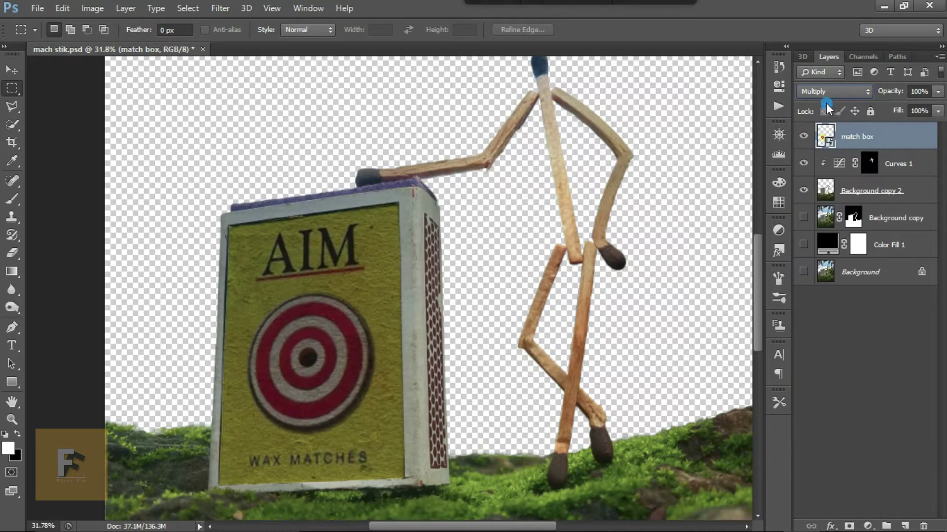
- Split the match box layer's Blend If white slider for the underlying layer to 95 / 255 and apply the layer style
double_click(902, 138)
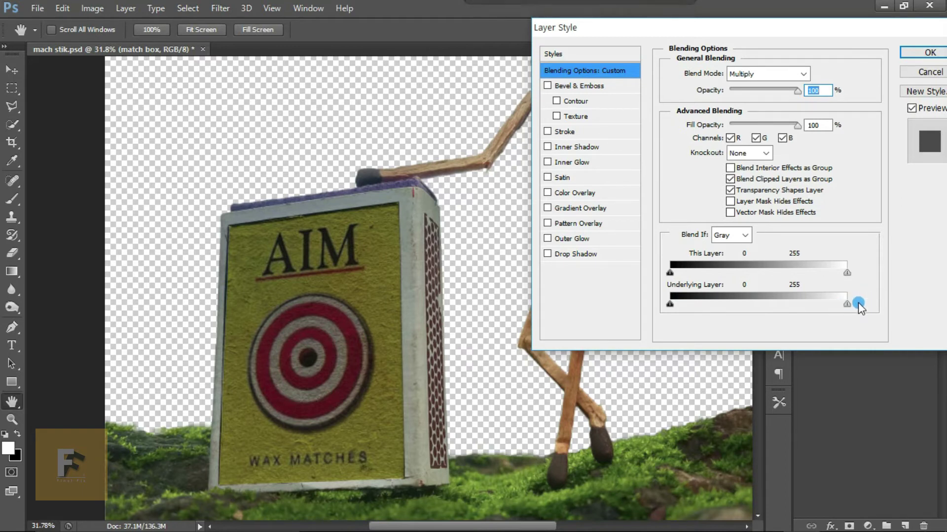
left_click_drag(844, 306, 839, 305)
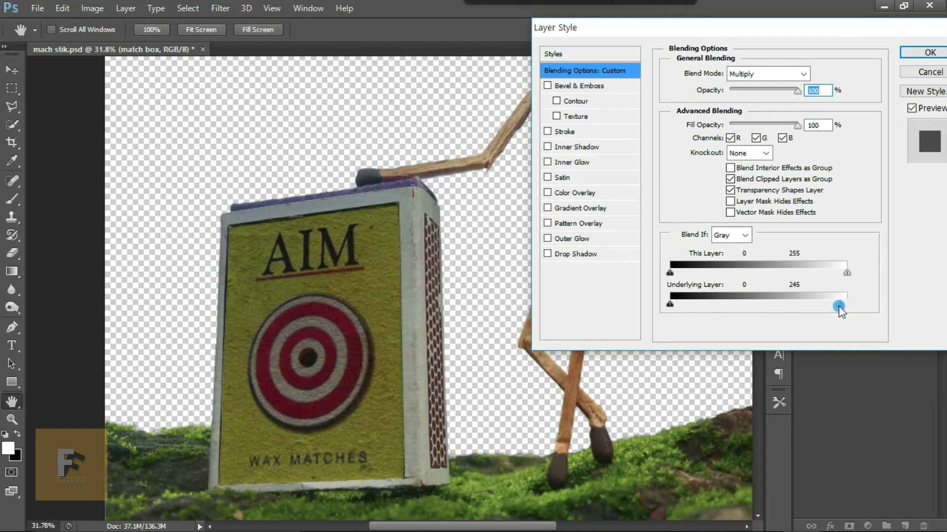
left_click_drag(768, 315, 751, 316)
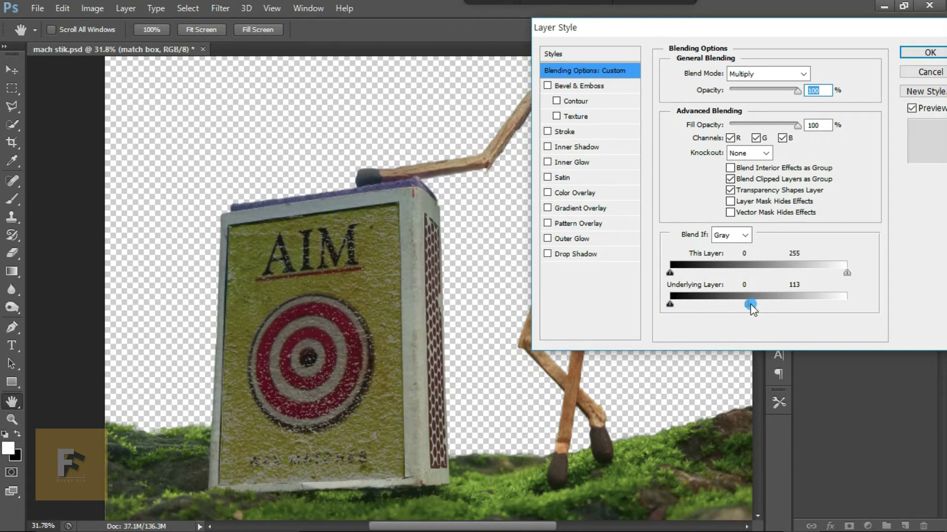
left_click_drag(771, 302, 868, 316)
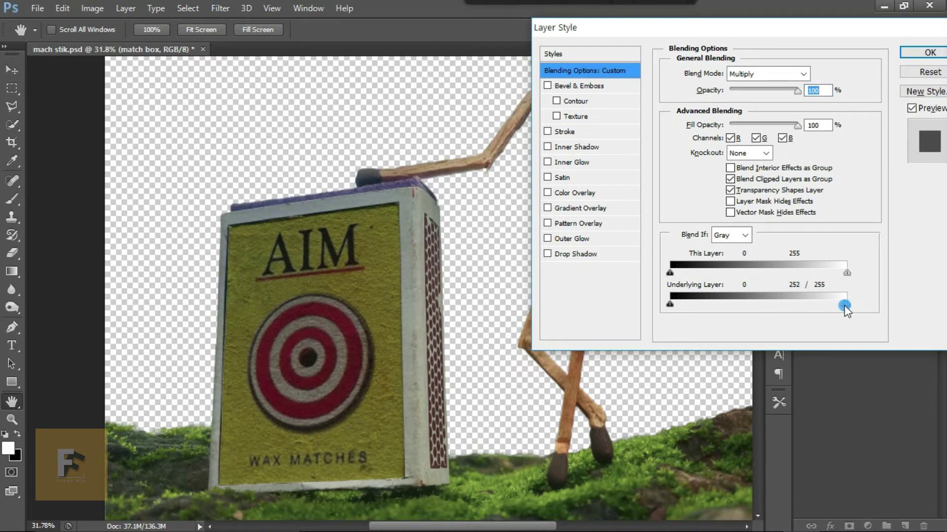
left_click_drag(844, 306, 737, 313)
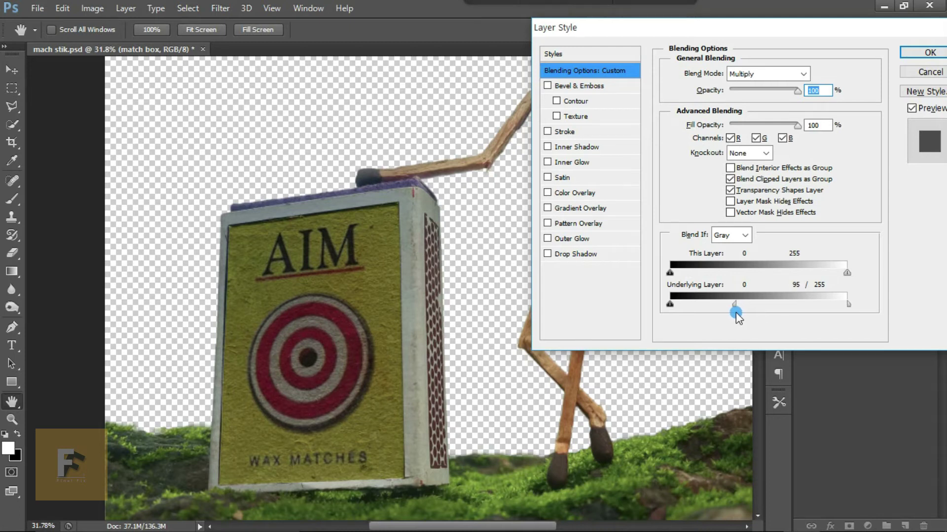
left_click_drag(736, 312, 735, 312)
left_click(928, 51)
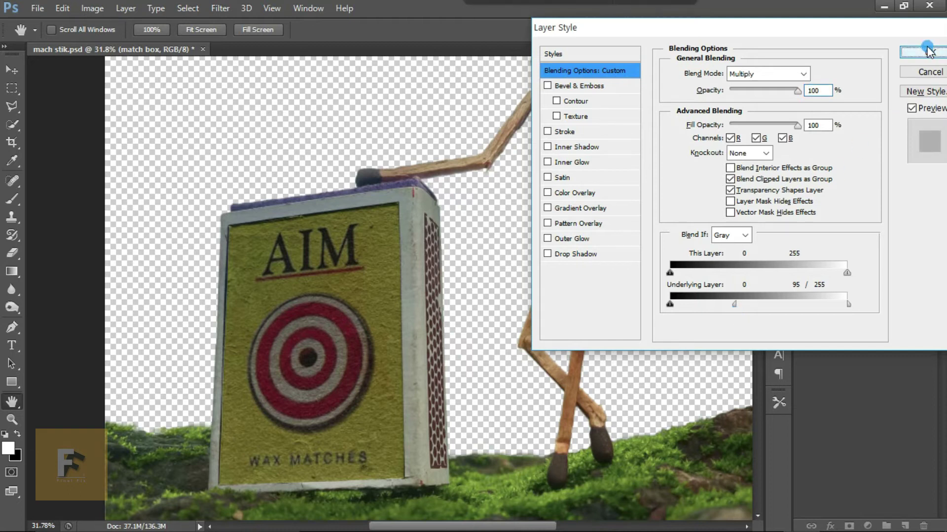
- Duplicate the match box layer and set the copy's blend mode to Screen
key("m")
scroll(401, 284, "down", 4)
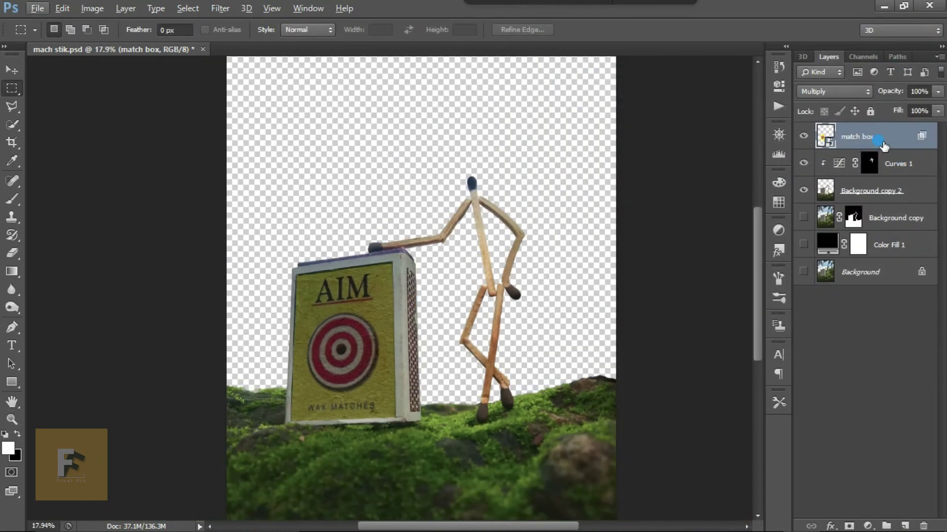
left_click_drag(882, 146, 909, 523)
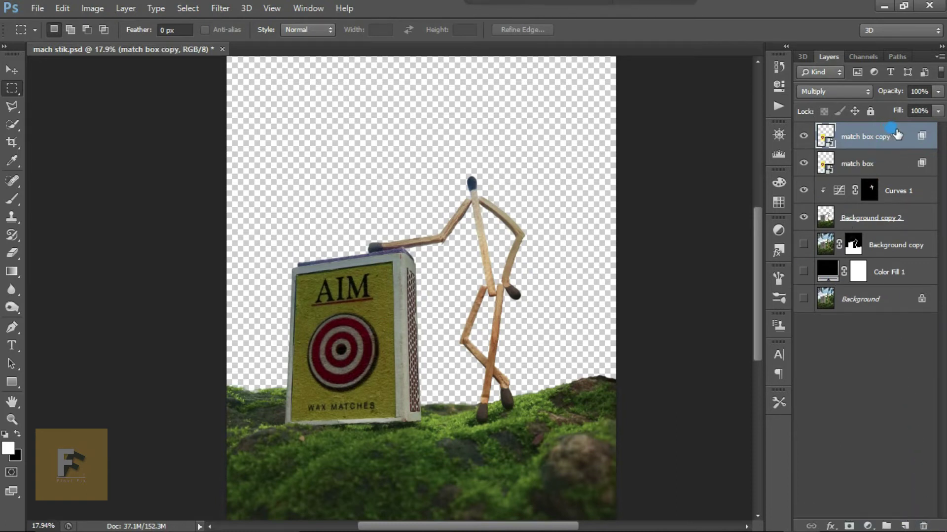
left_click(843, 86)
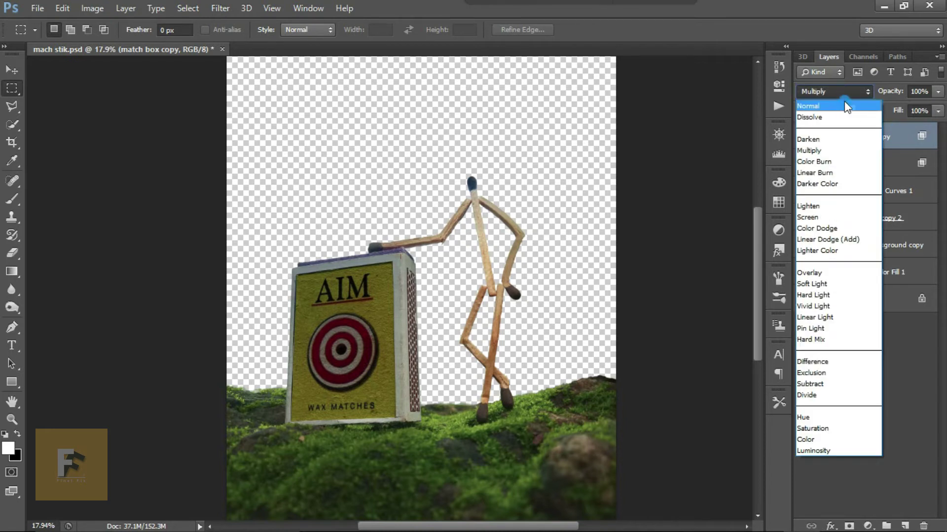
left_click(900, 134)
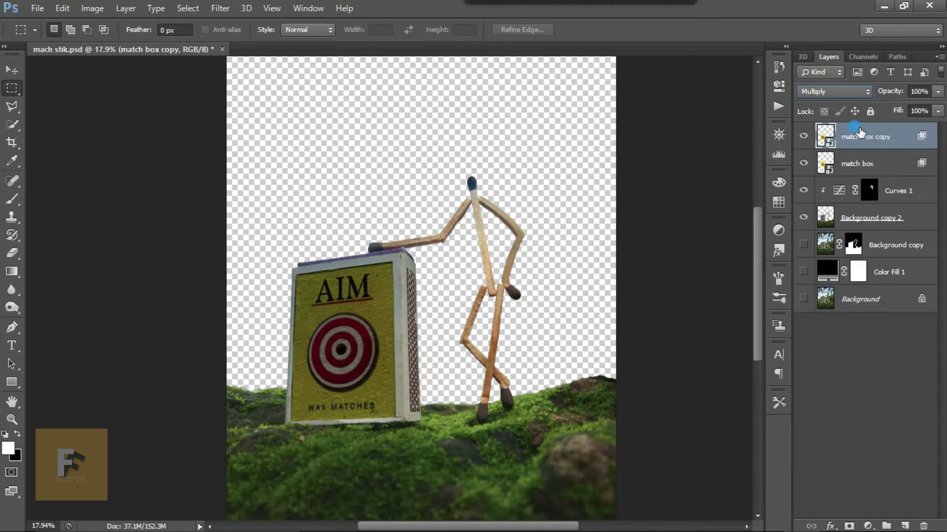
left_click(835, 89)
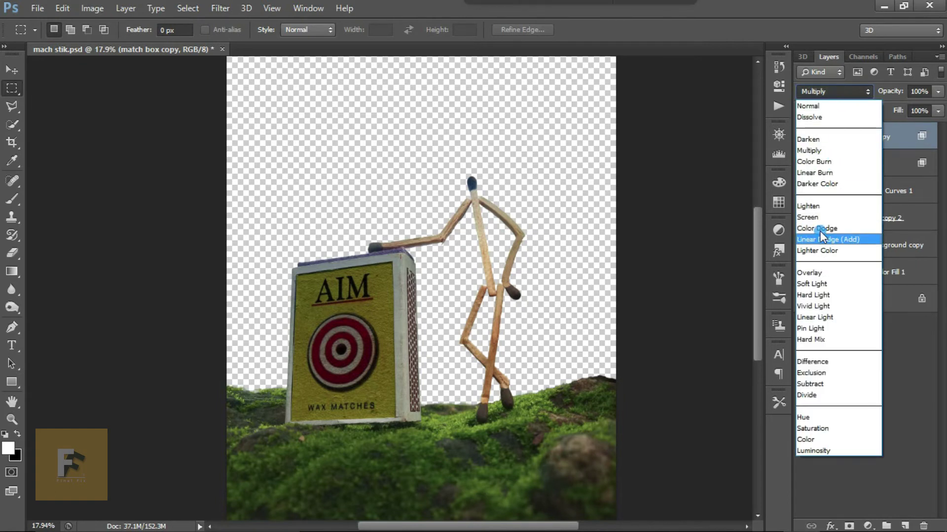
left_click(811, 217)
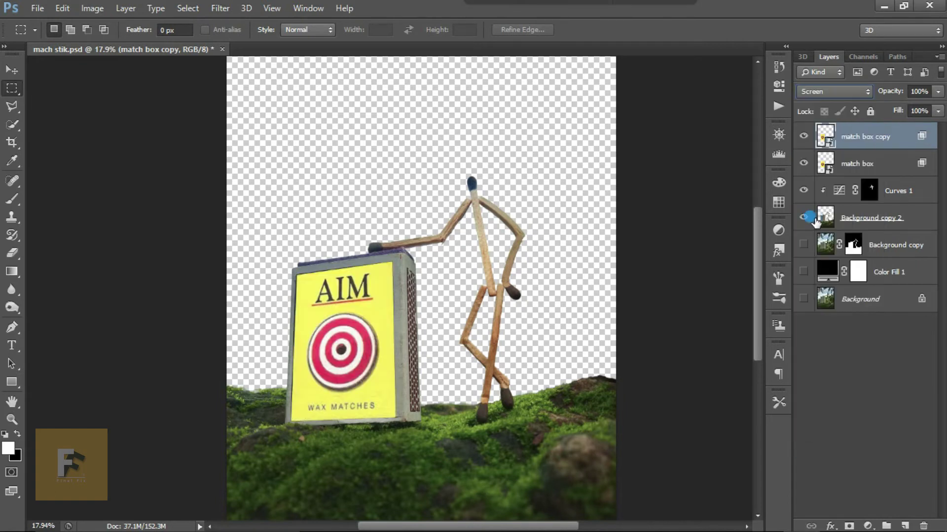
- Split the match box copy layer's Blend If black slider for the underlying layer to 0 / 214 and apply it
double_click(881, 132)
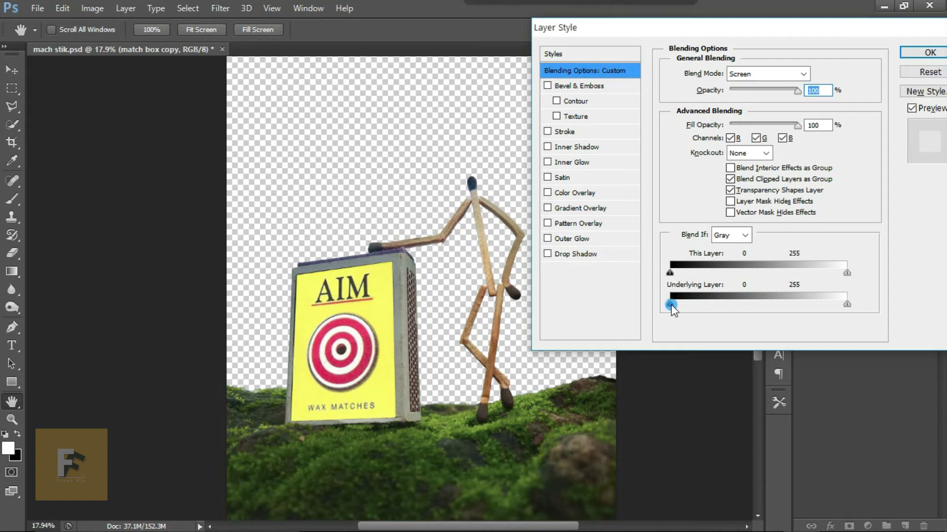
left_click_drag(675, 309, 792, 314)
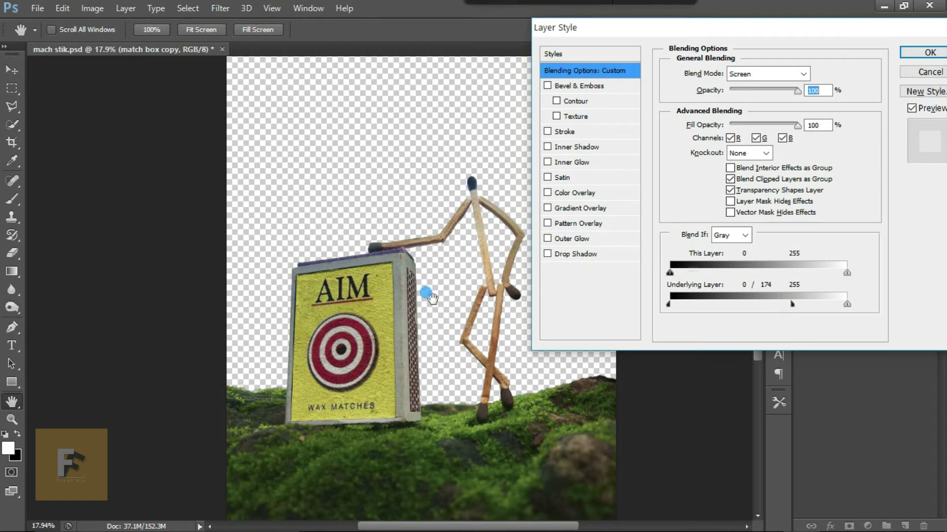
key("alt")
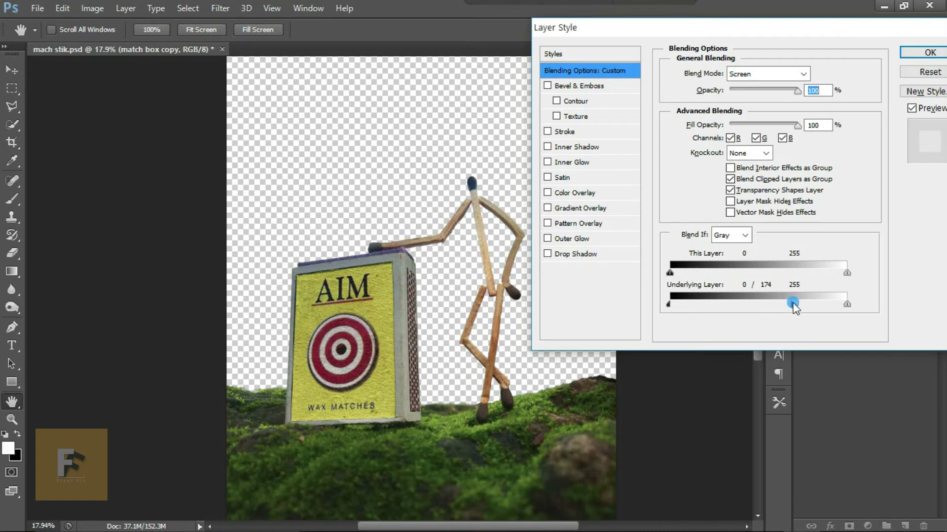
left_click_drag(792, 304, 821, 312)
left_click(929, 53)
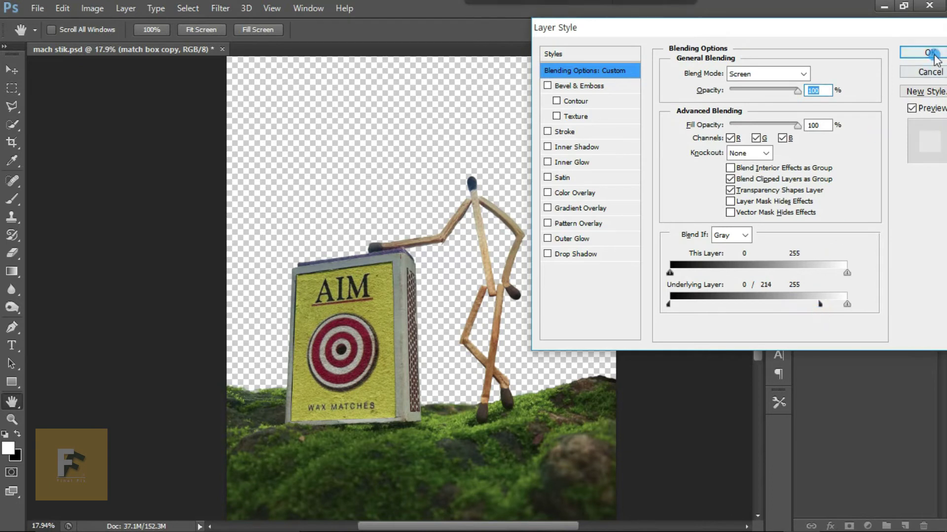
- Readjust the split white Blend If slider for the underlying layer in the original match box layer's style and apply it
scroll(315, 335, "down", 2)
scroll(316, 335, "up", 4)
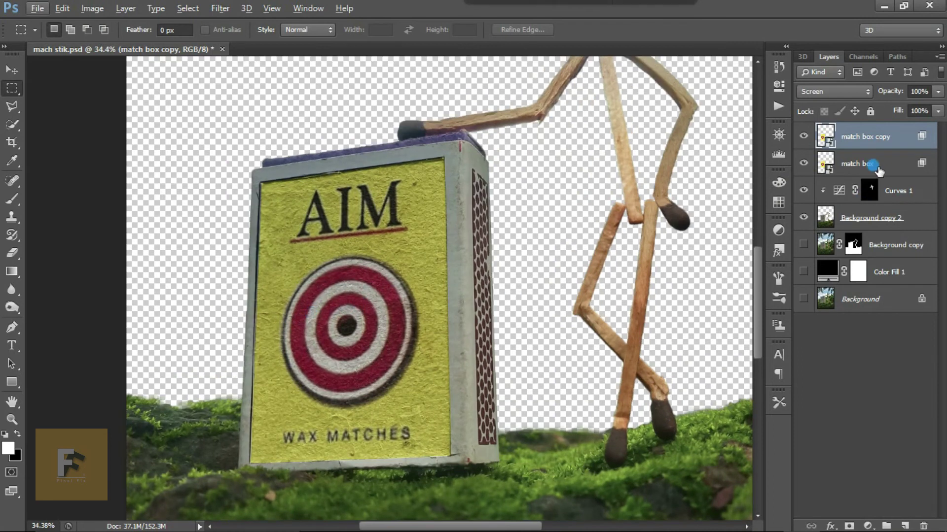
left_click(873, 165)
double_click(892, 160)
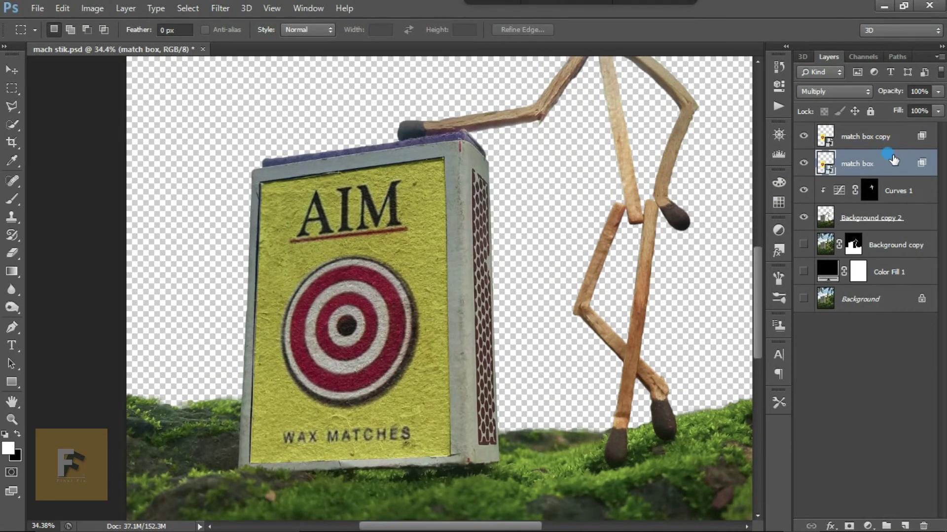
key("alt")
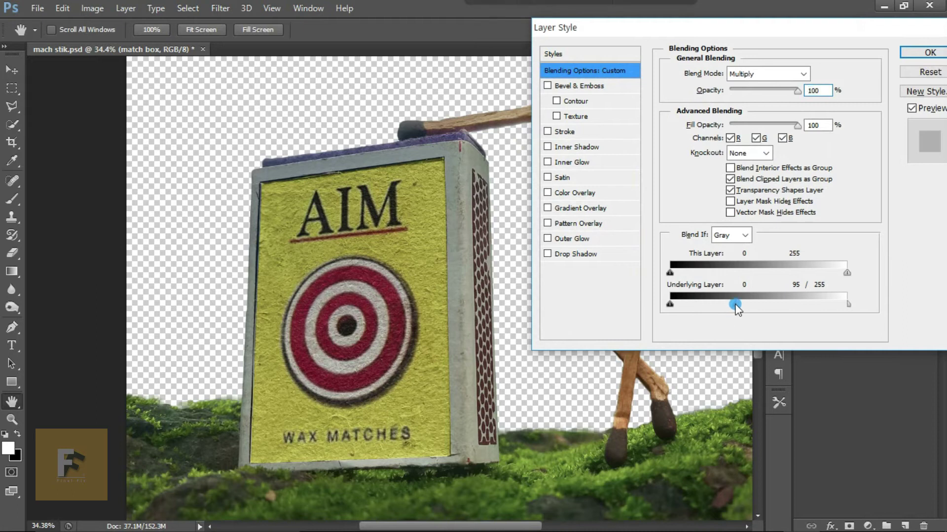
mouse_move(736, 308)
left_mouse_down()
mouse_move(706, 309)
mouse_move(774, 310)
mouse_move(735, 304)
left_mouse_up()
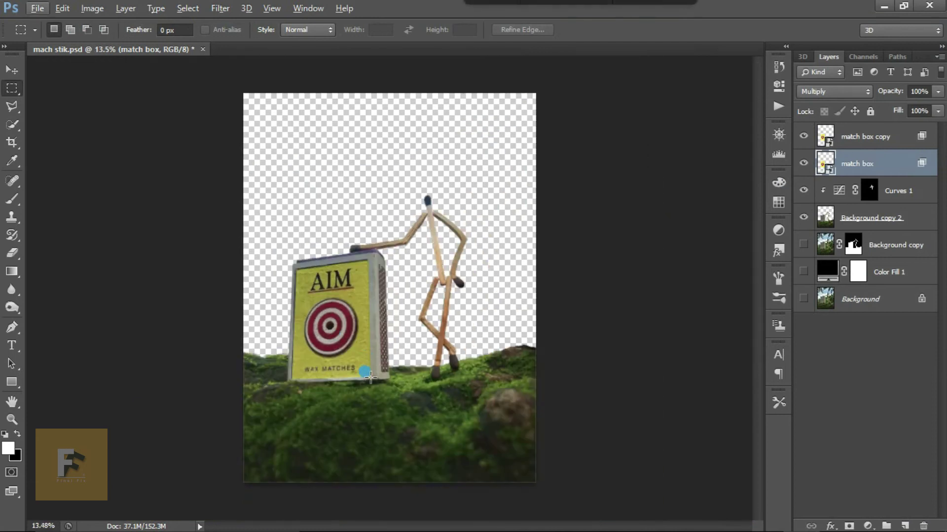
- On the Background copy 2 layer, outline the matchbox's front label area with a four-cornered Polygonal Lasso selection
scroll(287, 311, "up", 8)
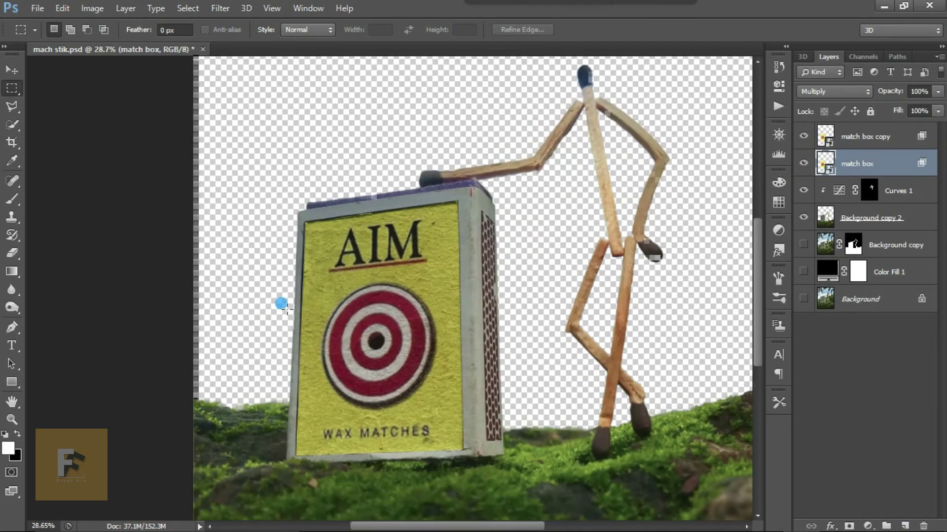
scroll(430, 311, "up", 1)
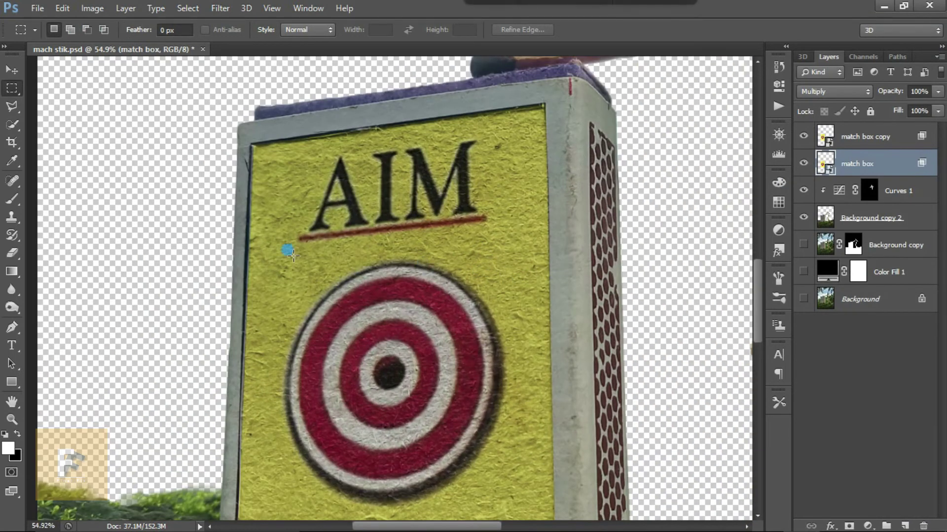
scroll(507, 276, "down", 1)
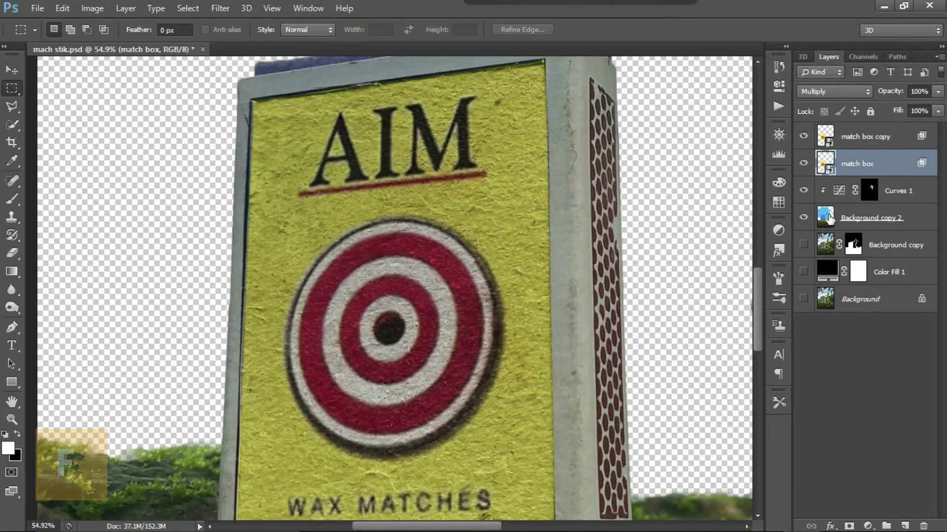
left_click_drag(827, 217, 765, 217)
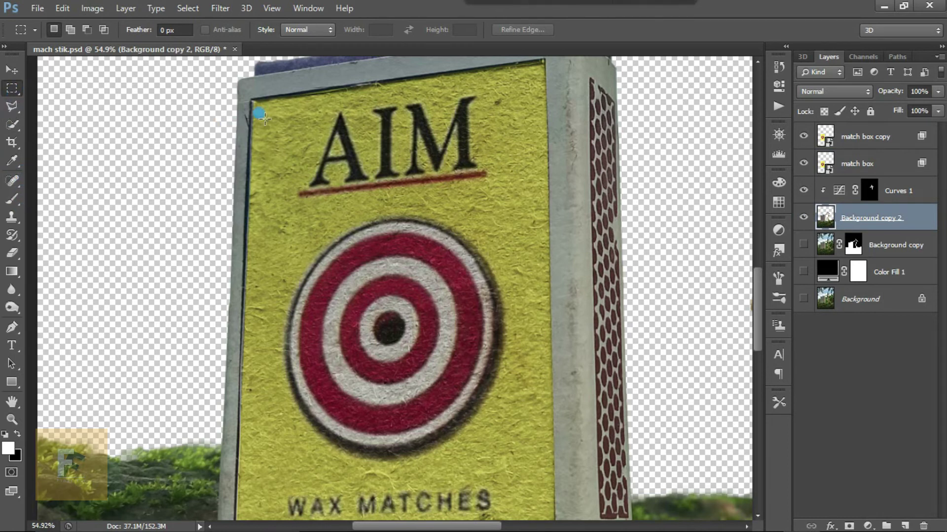
scroll(11, 102, "down", 1)
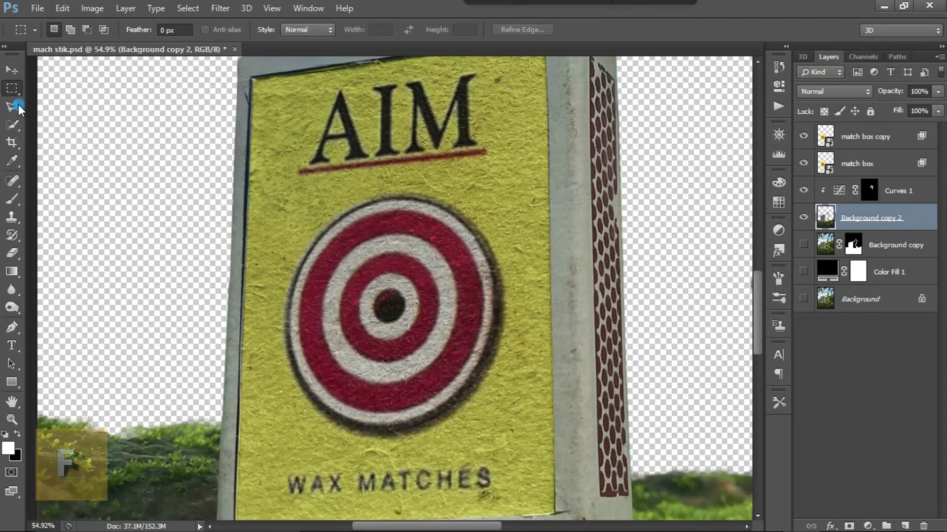
left_click(11, 105)
scroll(246, 114, "up", 2)
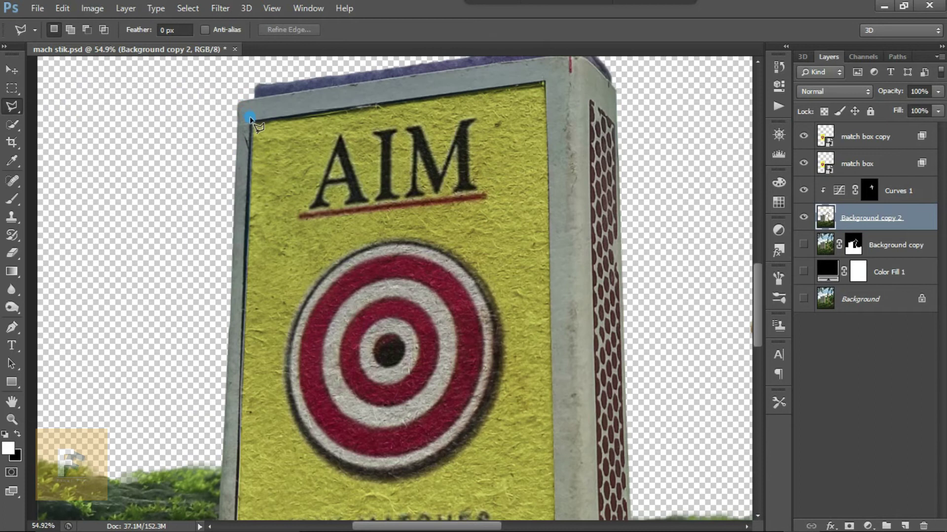
left_click(546, 83)
left_click(539, 105)
mouse_move(552, 530)
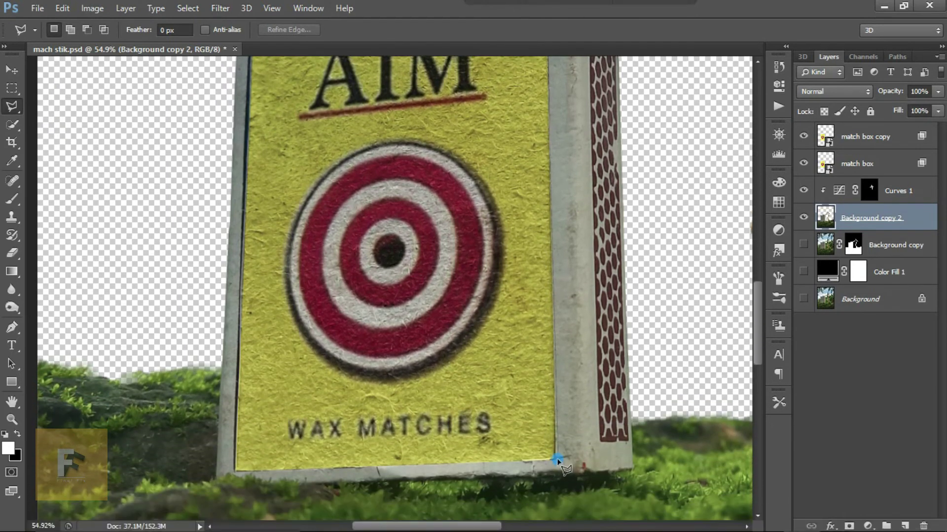
left_click(555, 458)
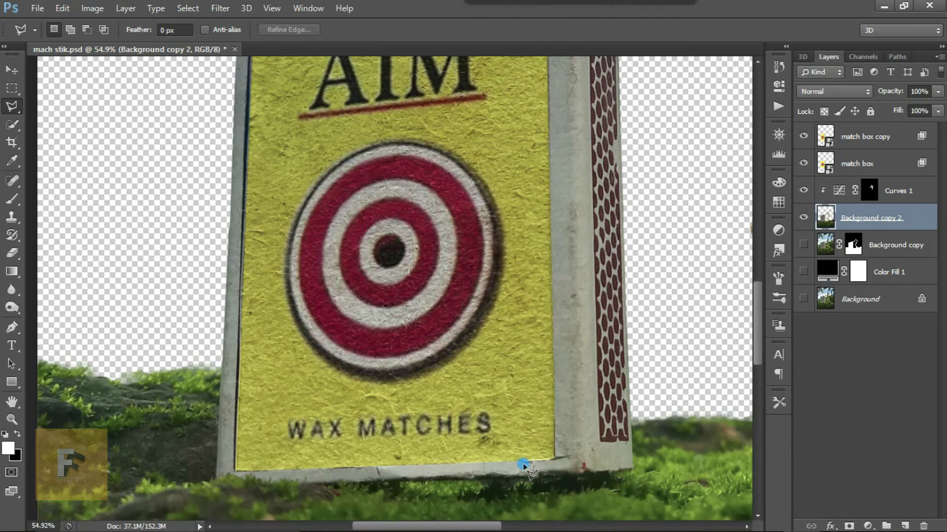
left_click(233, 468)
scroll(233, 469, "up", 5)
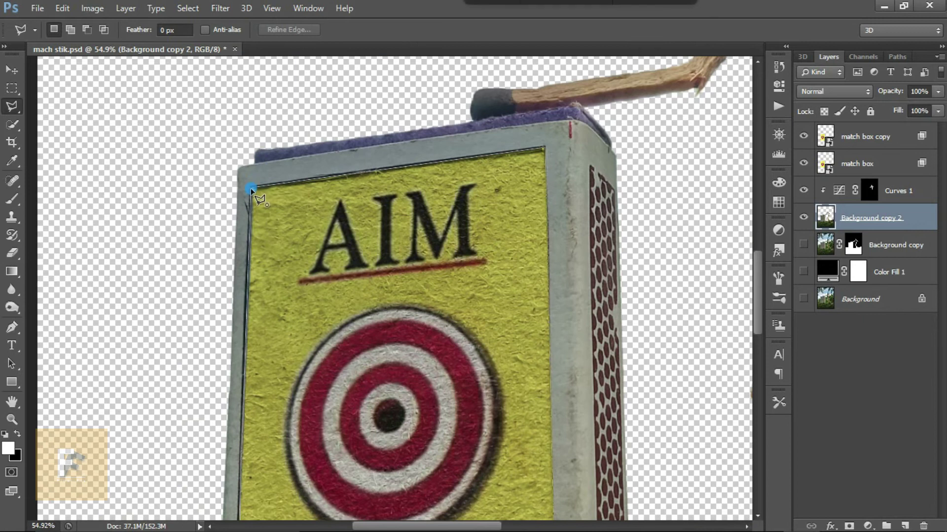
left_click(252, 186)
scroll(312, 174, "down", 3)
- Smooth the paper texture around the AIM lettering inside the selection on Background copy 2 with the Mixer Brush
left_click(11, 201)
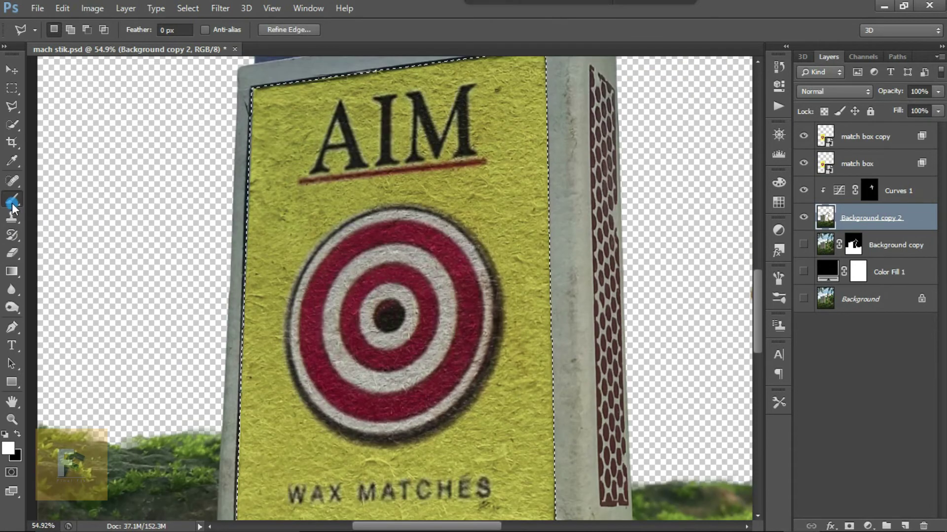
left_click(11, 202, "alt")
left_click(11, 202, "alt")
left_click(11, 202, "alt")
left_click_drag(316, 170, 349, 171)
left_click_drag(292, 206, 295, 217)
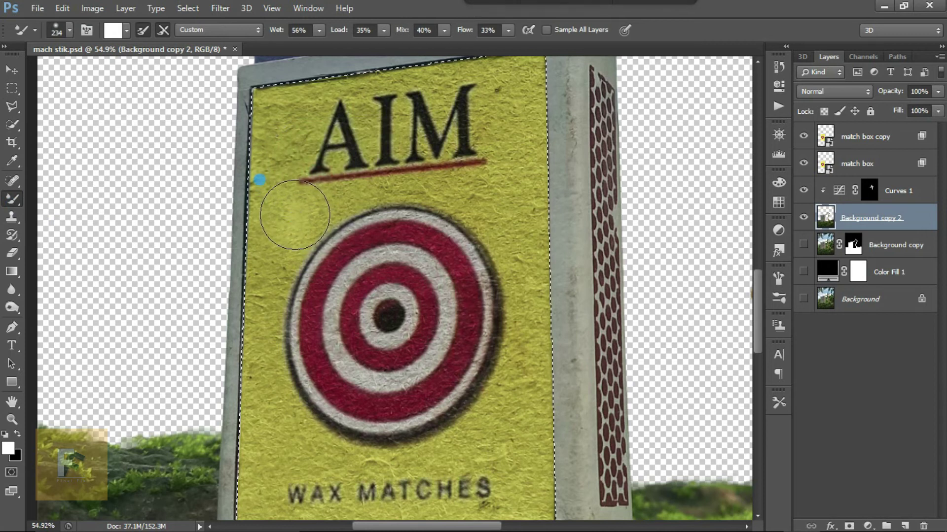
left_click(282, 185, "alt")
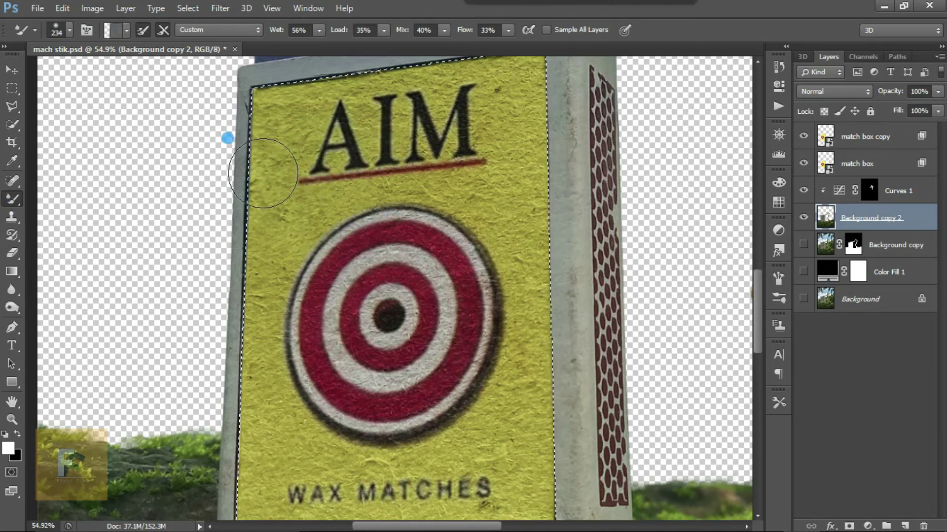
mouse_move(264, 171)
left_mouse_down()
mouse_move(267, 178)
mouse_move(268, 125)
mouse_move(263, 133)
mouse_move(274, 117)
left_mouse_up()
key("bracketright")
- With the Mixer Brush at 53% flow, smooth the rest of the selected matchbox face and clear the selection
left_click_drag(465, 30, 475, 30)
mouse_move(509, 111)
left_mouse_down()
mouse_move(425, 85)
mouse_move(526, 103)
mouse_move(478, 191)
mouse_move(330, 152)
left_mouse_up()
scroll(391, 106, "down", 6)
mouse_move(360, 221)
left_mouse_down()
mouse_move(427, 221)
mouse_move(427, 272)
mouse_move(346, 194)
mouse_move(353, 157)
mouse_move(403, 107)
mouse_move(435, 310)
left_mouse_up()
key("bracketleft")
key("bracketleft")
key("bracketleft")
key("bracketleft")
key("bracketleft")
key("bracketleft")
key("bracketleft")
scroll(443, 232, "down", 5)
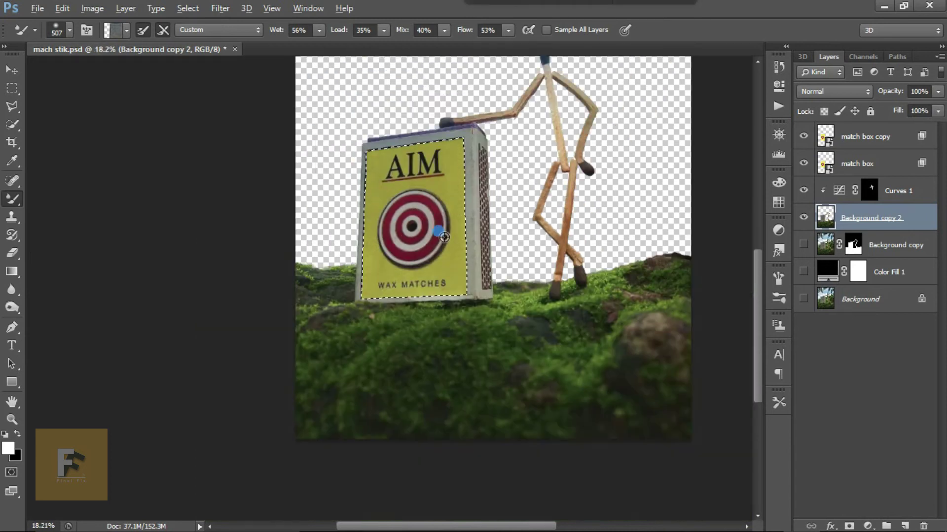
key("ctrl+d")
scroll(513, 266, "down", 3)
scroll(355, 291, "up", 6)
scroll(339, 309, "up", 3)
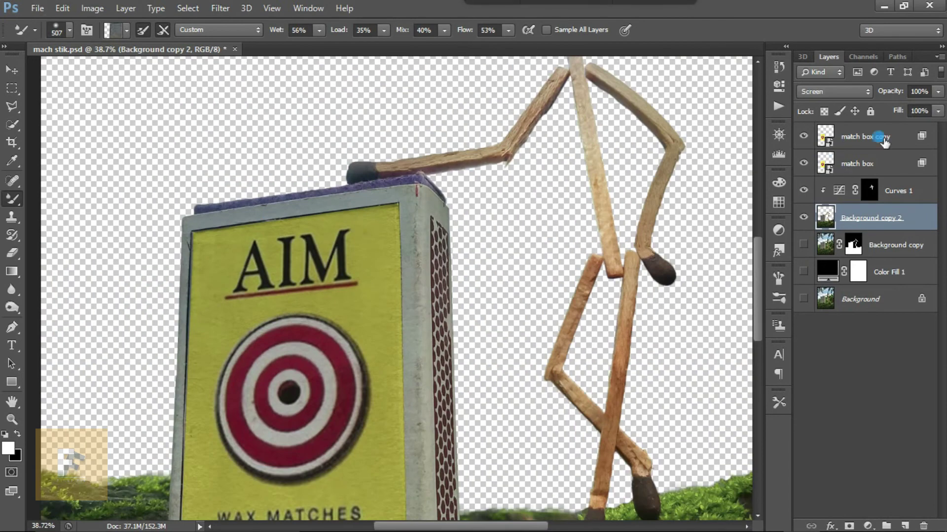
right_click(885, 139)
left_click(858, 140)
left_click(876, 217)
scroll(408, 243, "down", 8)
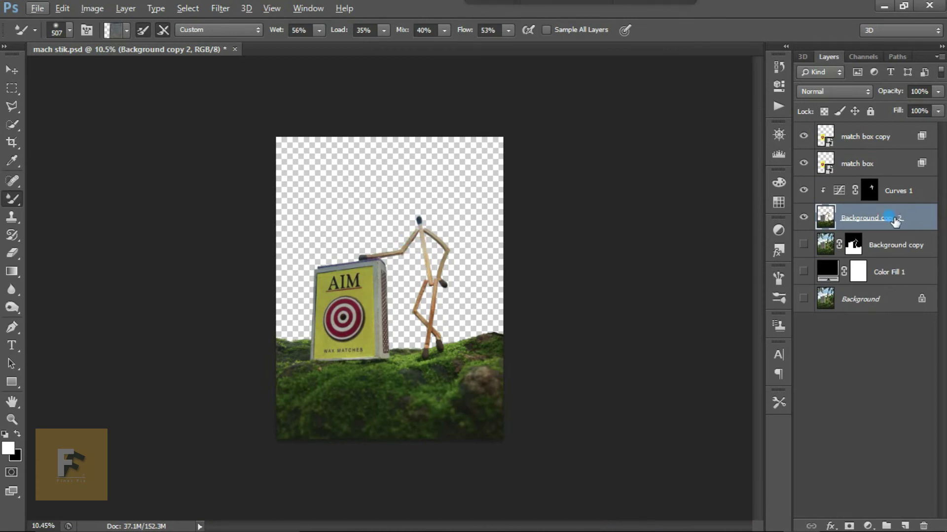
left_click(900, 243)
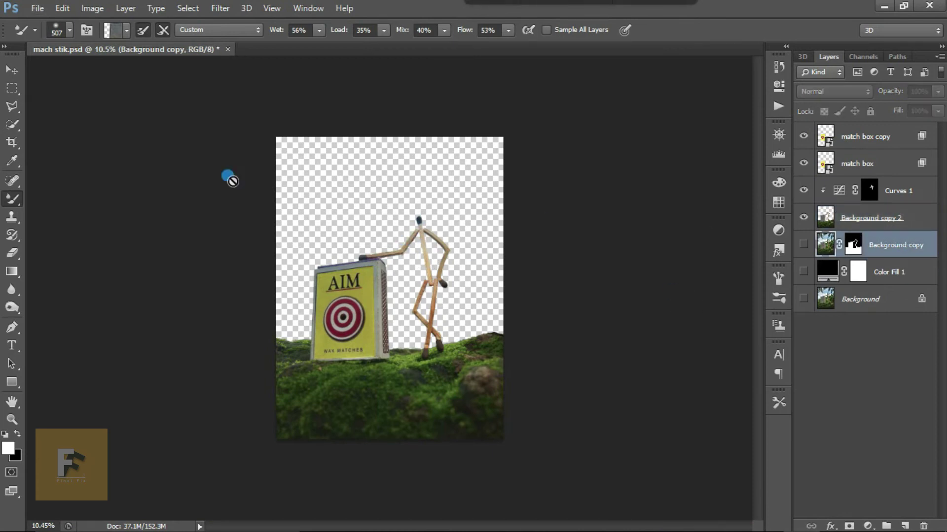
left_click(51, 15)
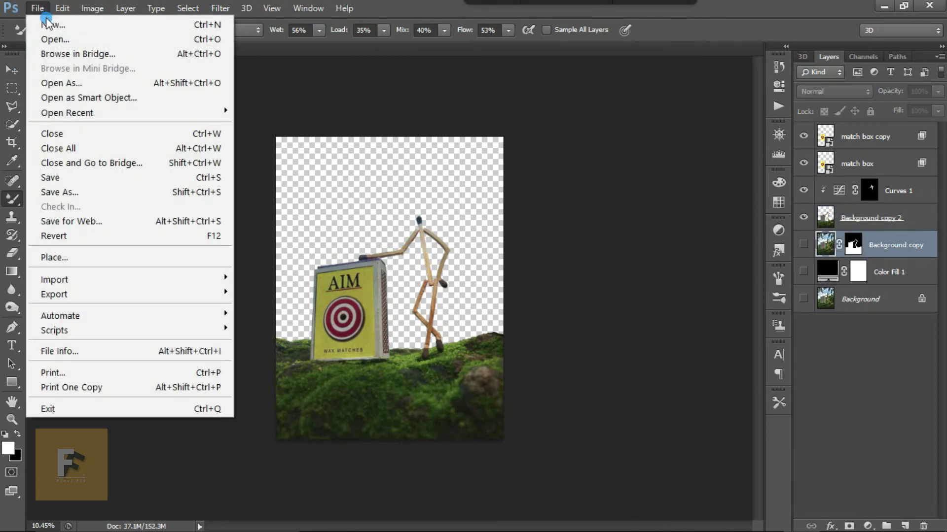
left_click(83, 261)
left_click(38, 204)
double_click(464, 183)
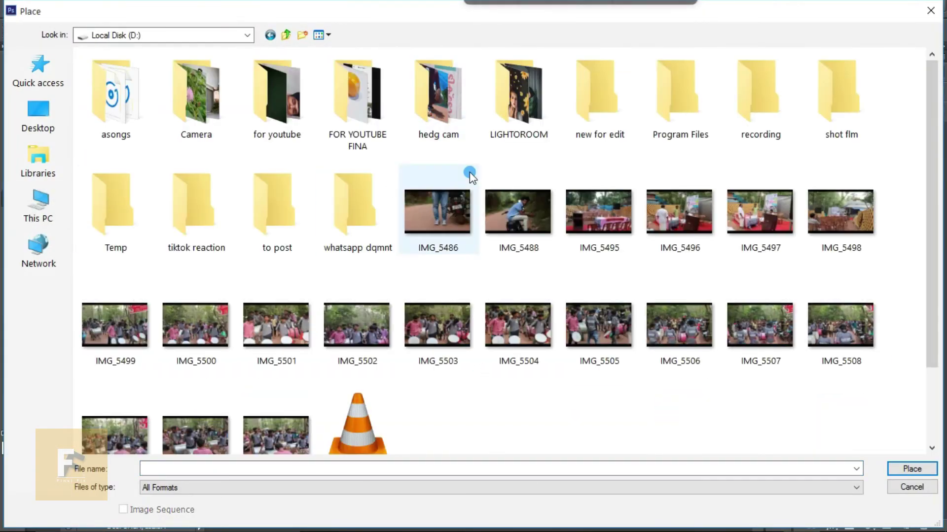
double_click(192, 101)
double_click(123, 94)
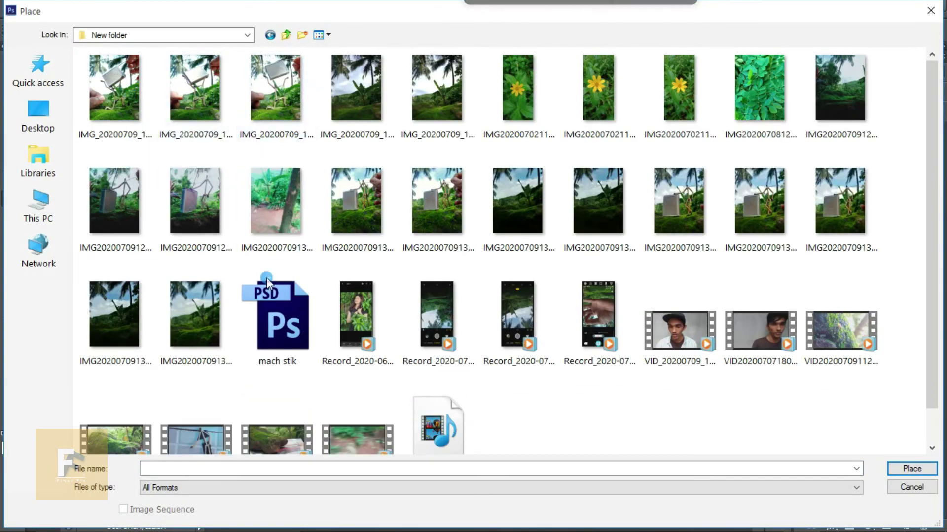
left_click(195, 314)
left_click(912, 469)
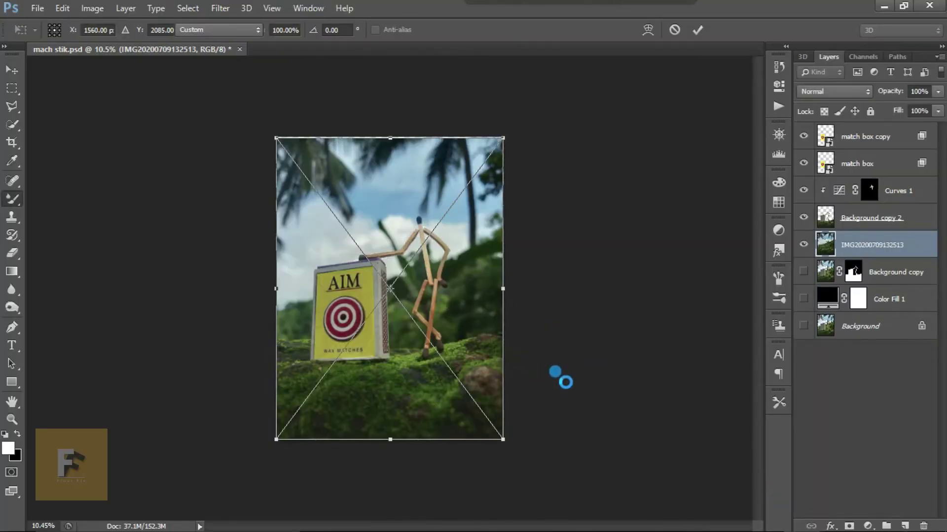
scroll(380, 273, "up", 5)
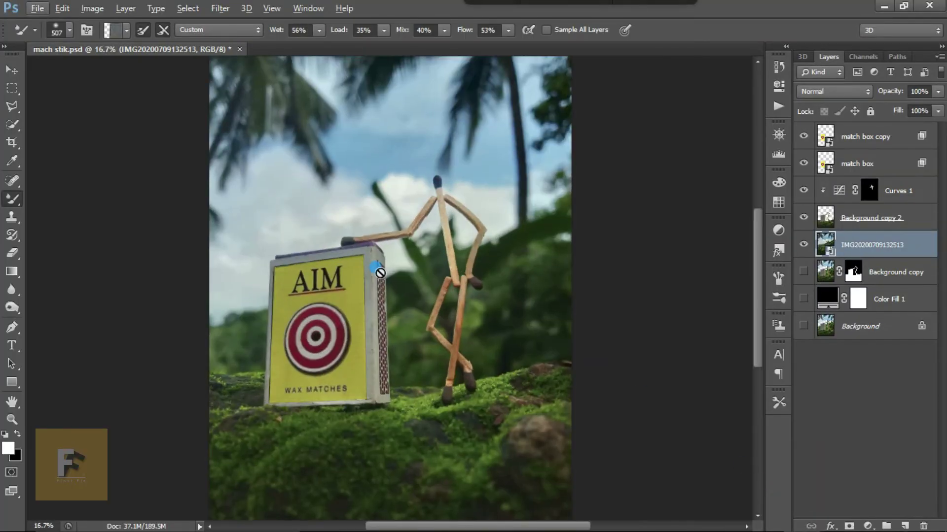
scroll(434, 349, "up", 5)
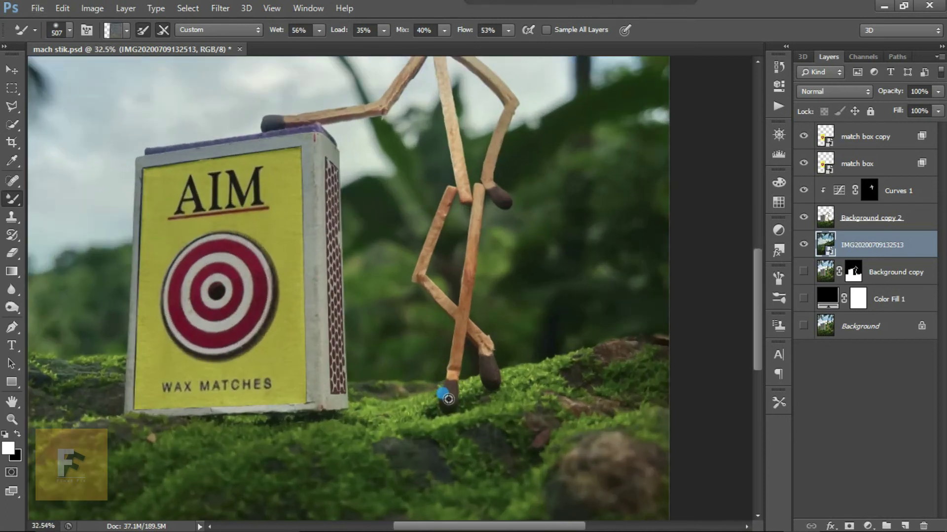
scroll(654, 340, "down", 5)
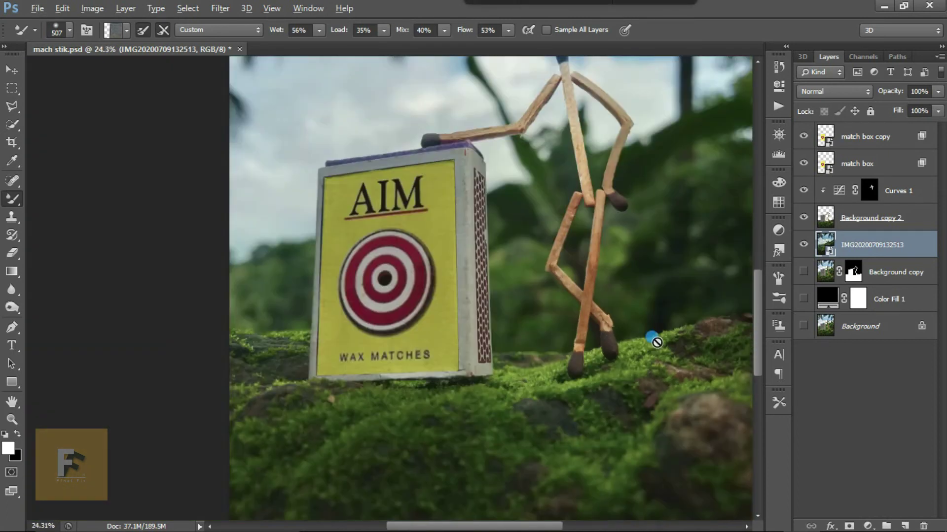
key("ctrl+t")
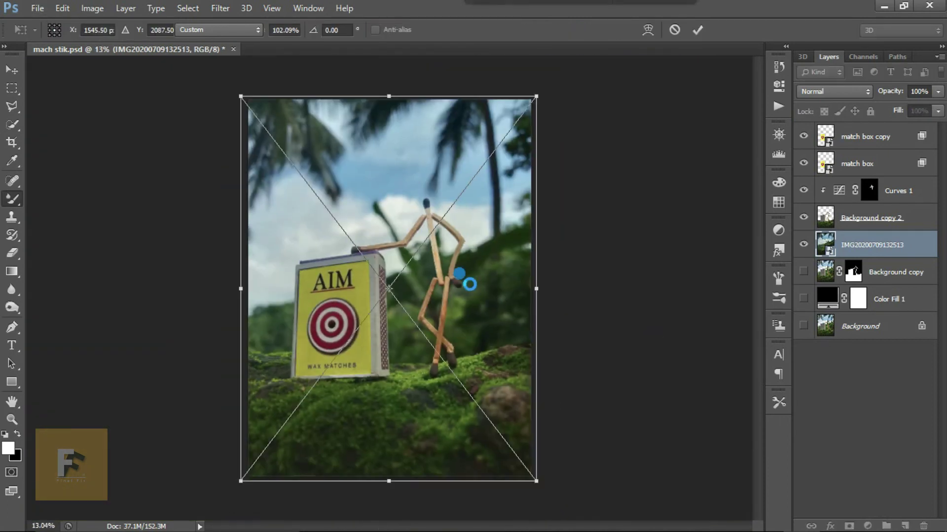
key("Return")
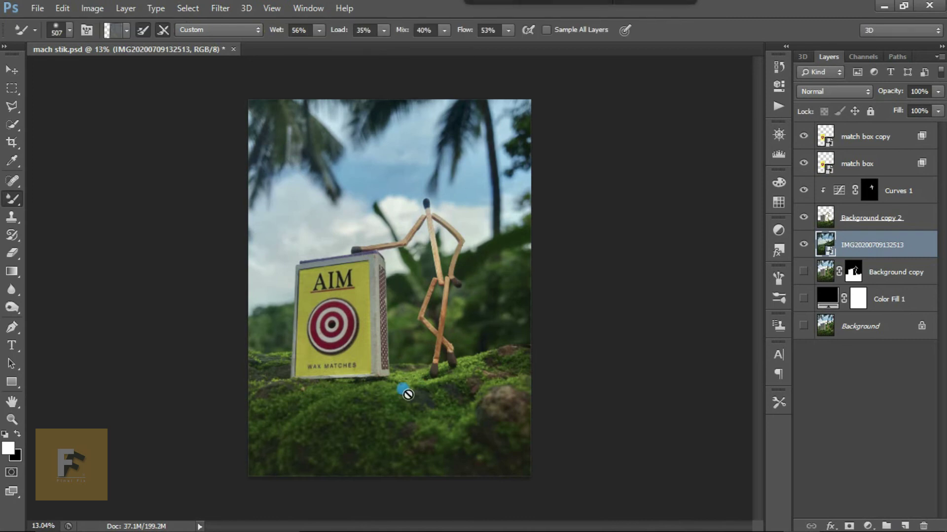
- Blend the moss edge on Background copy 2 into the backdrop using a 167 px Smudge tool at 77% strength
scroll(400, 388, "up", 4)
scroll(400, 391, "up", 3)
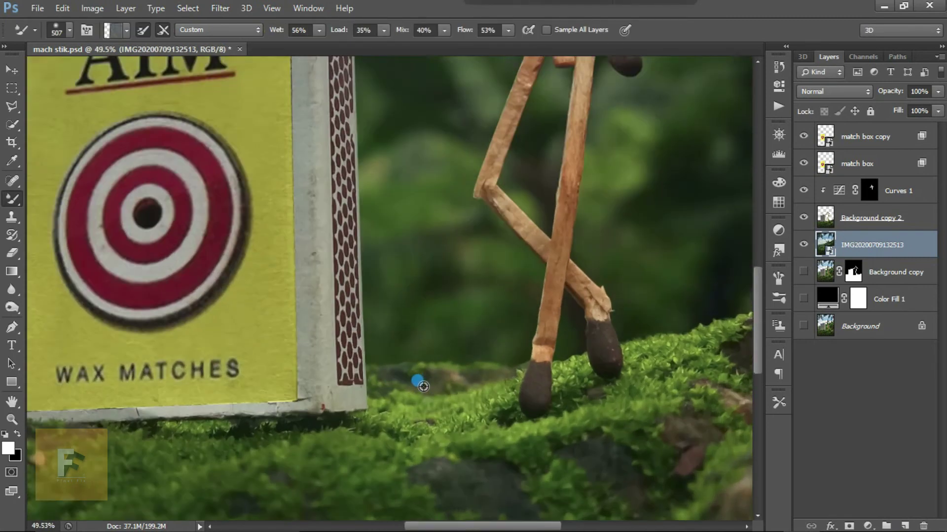
left_click(852, 222)
key("e")
scroll(492, 377, "up", 4)
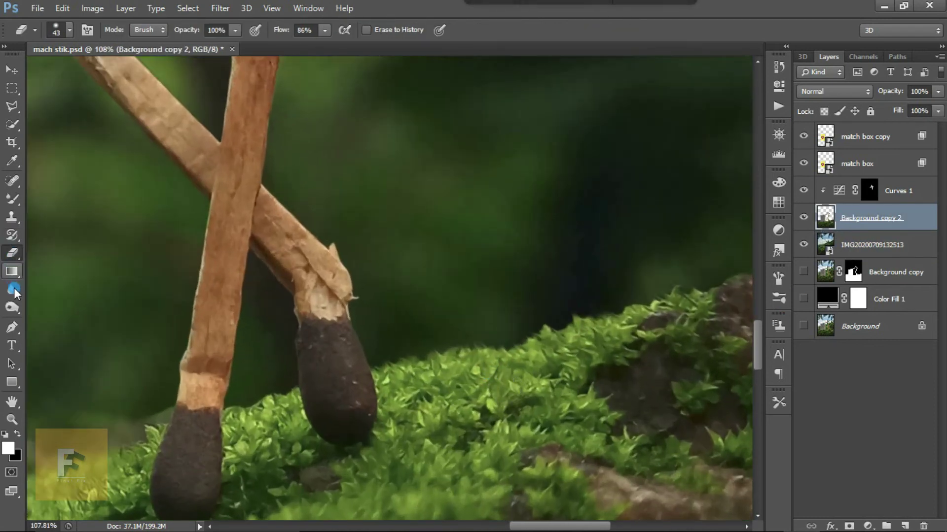
left_click(13, 290)
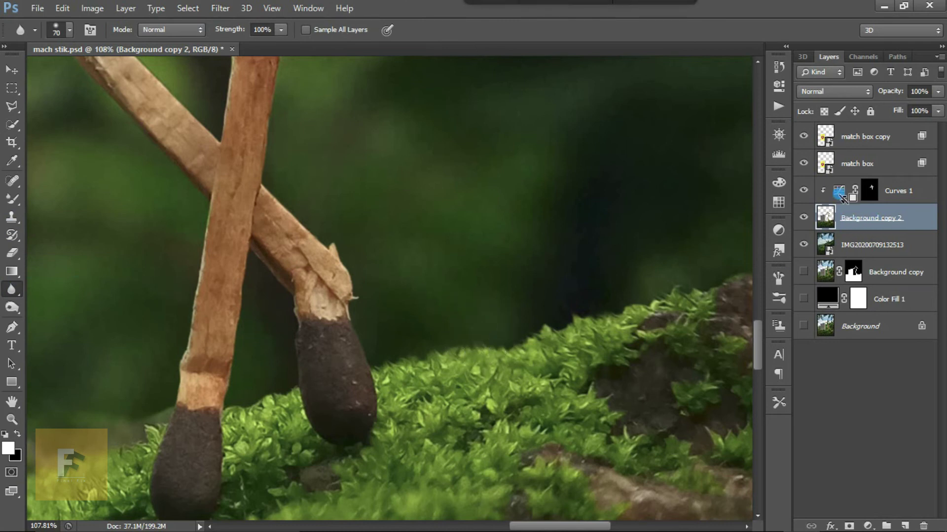
right_click(16, 294)
left_click(73, 313)
right_click(556, 323, "alt")
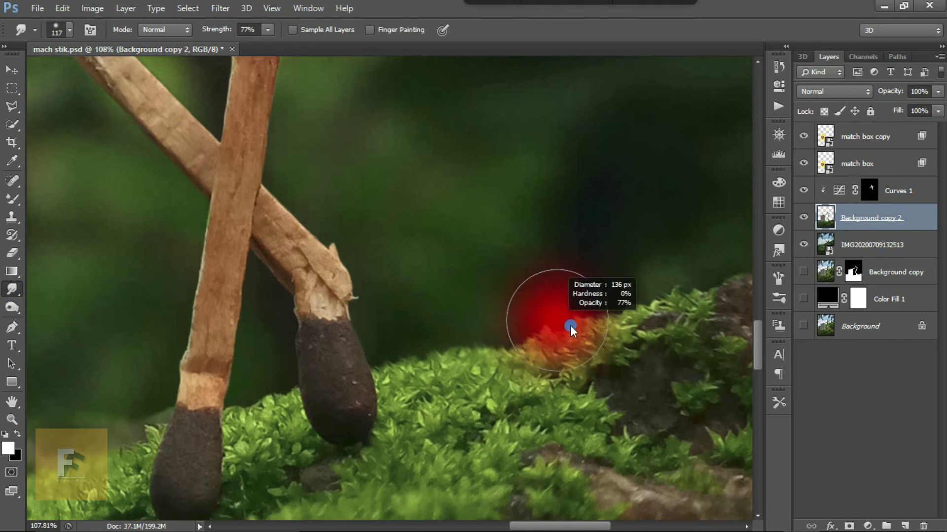
left_click_drag(549, 344, 550, 330)
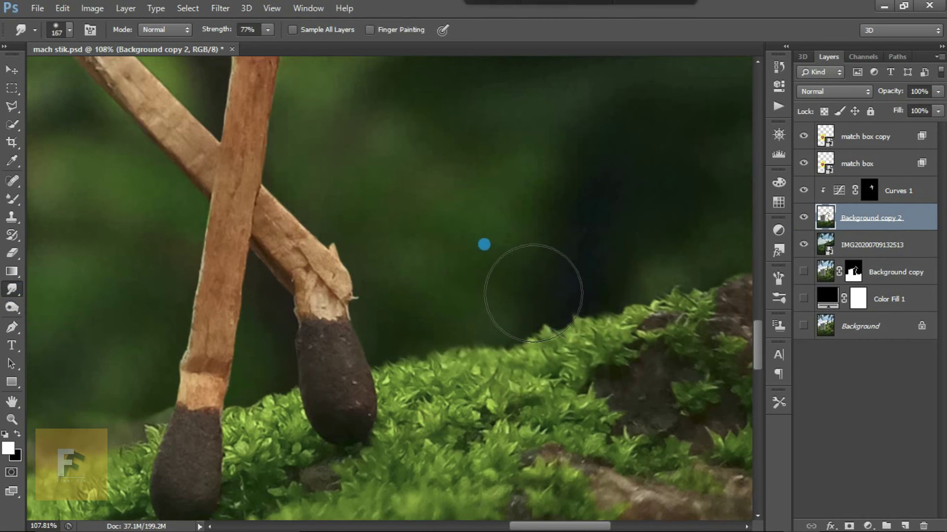
scroll(556, 245, "down", 5)
scroll(575, 264, "down", 3)
scroll(92, 306, "up", 7)
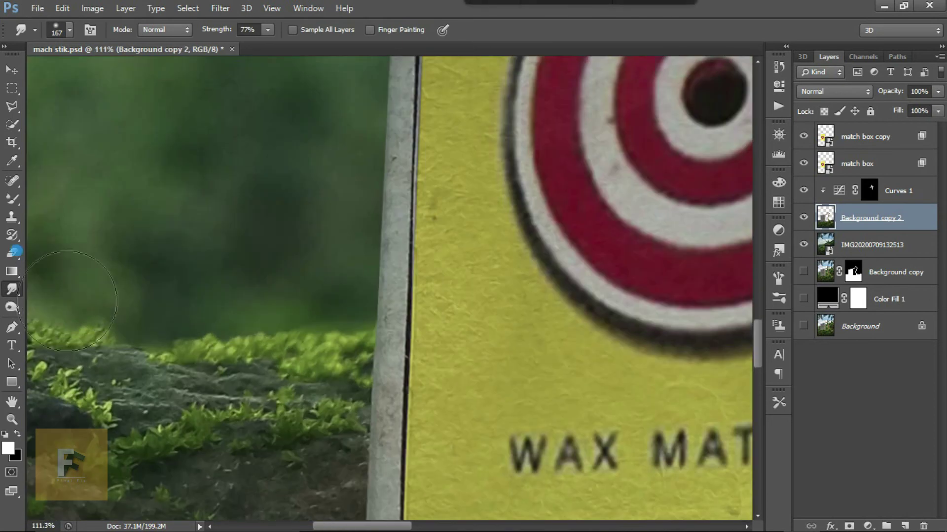
scroll(294, 295, "down", 6)
scroll(361, 328, "down", 3)
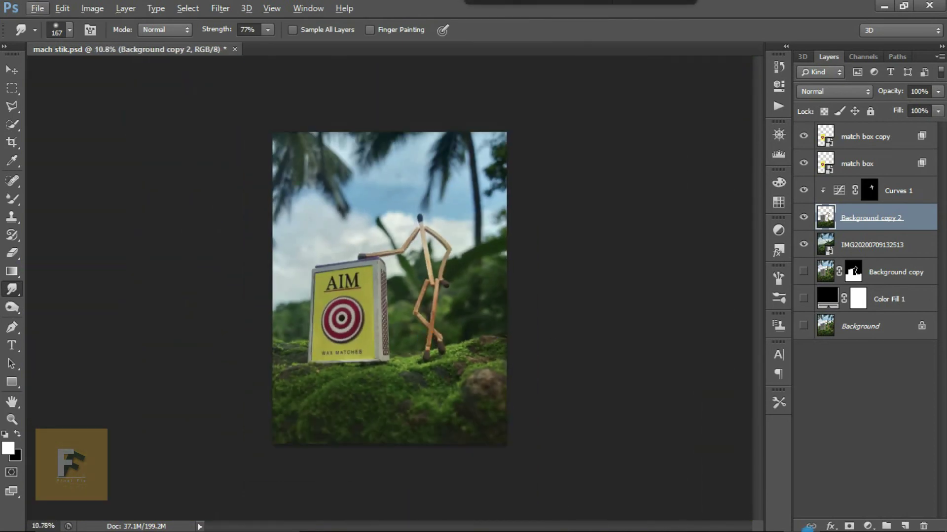
- In Camera Raw, raise the saturation of greens and oranges in mach stik1.jpg and adjust the aquas and blues
left_click(708, 212)
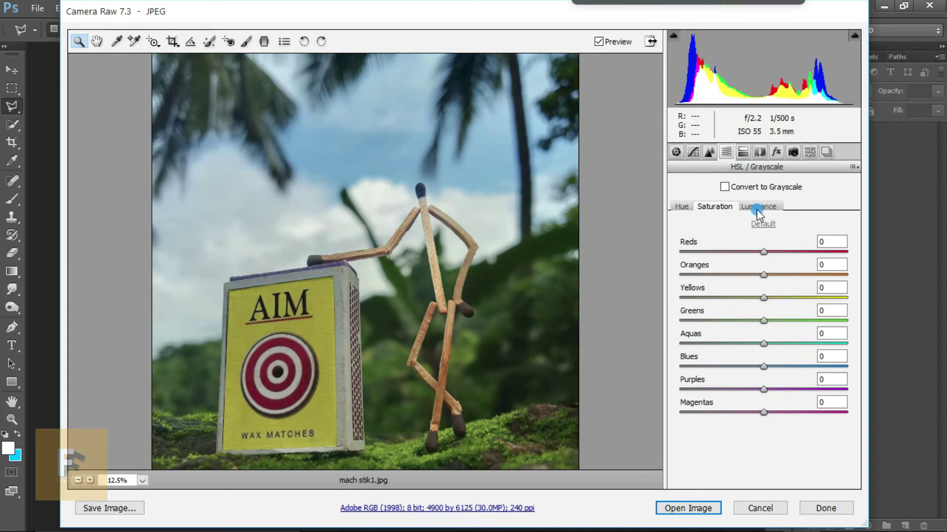
left_click(681, 206)
left_click(714, 206)
left_click(531, 326, "alt")
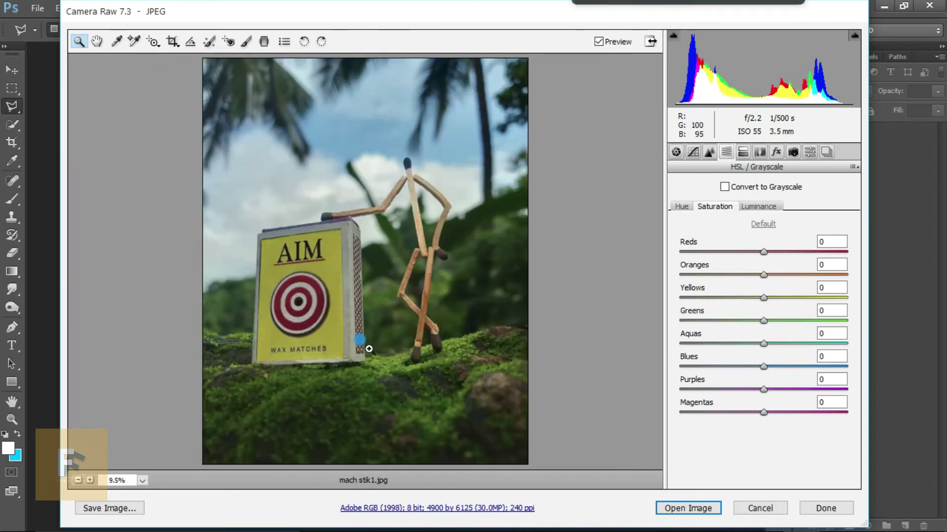
left_click_drag(763, 321, 813, 321)
left_click_drag(763, 344, 705, 343)
left_click_drag(201, 224, 392, 351)
left_click_drag(705, 344, 787, 369)
key("ctrl+0")
left_click_drag(763, 275, 807, 275)
- Brighten the yellows and fine-tune the greens in HSL luminance, and set the sharpening amount to 61
left_click(752, 207)
left_click_drag(764, 320, 767, 344)
left_click_drag(763, 298, 777, 297)
left_click(710, 151)
left_click_drag(679, 208, 746, 208)
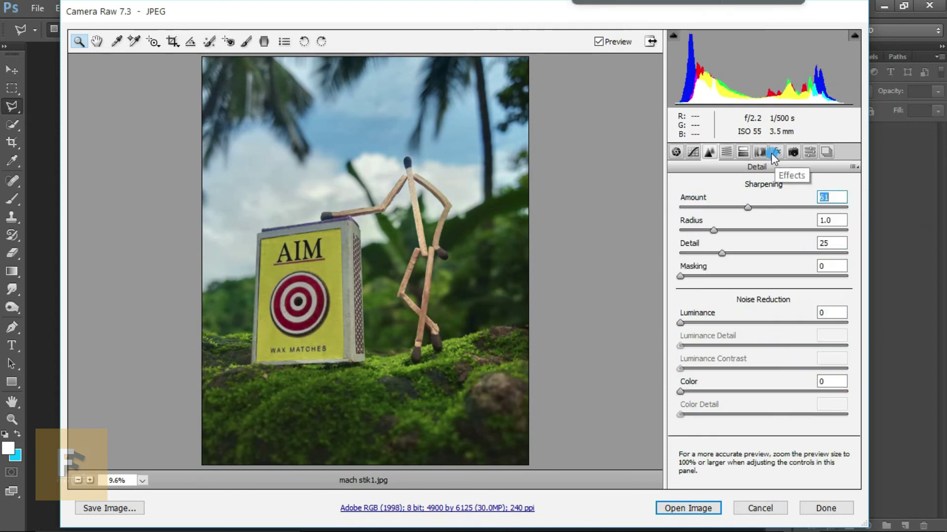
- Add a slight dark post-crop vignette with lowered midpoint and roundness
left_click(775, 152)
left_click_drag(763, 331, 728, 331)
left_click_drag(763, 354, 687, 354)
left_click_drag(764, 376, 725, 377)
left_click_drag(728, 330, 752, 321)
- Shift the HSL hue of the yellows toward orange and fine-tune the hue of the greens
left_click(727, 152)
left_click(681, 207)
scroll(441, 295, "up", 3)
scroll(446, 298, "down", 3)
left_click_drag(763, 298, 737, 298)
left_click_drag(751, 320, 762, 321)
- Set exposure to +0.10, highlights to +1, shadows to +66 and blacks to -11, and open the graded image in the editor
left_click_drag(737, 297, 764, 285)
left_click(676, 152)
left_click_drag(763, 349, 819, 349)
left_click_drag(763, 393, 754, 393)
left_click(764, 371)
left_click(764, 328)
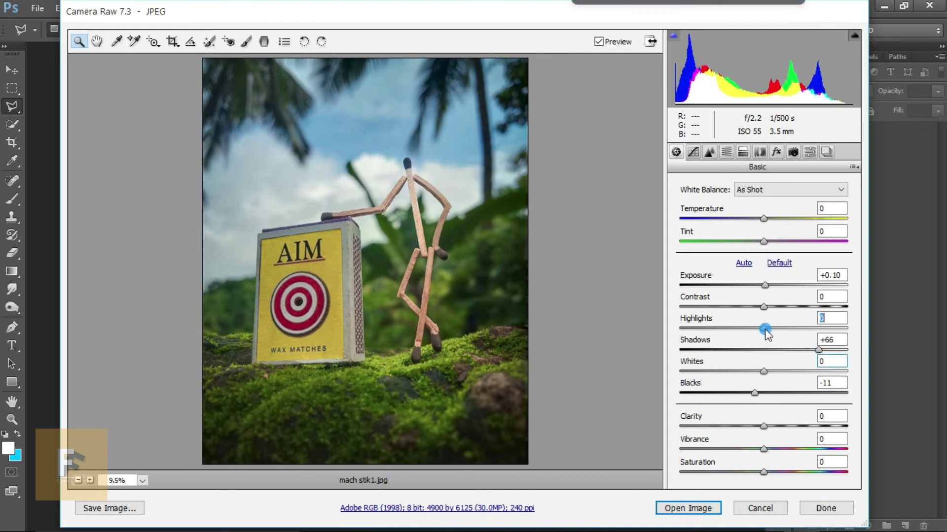
left_click(708, 508)
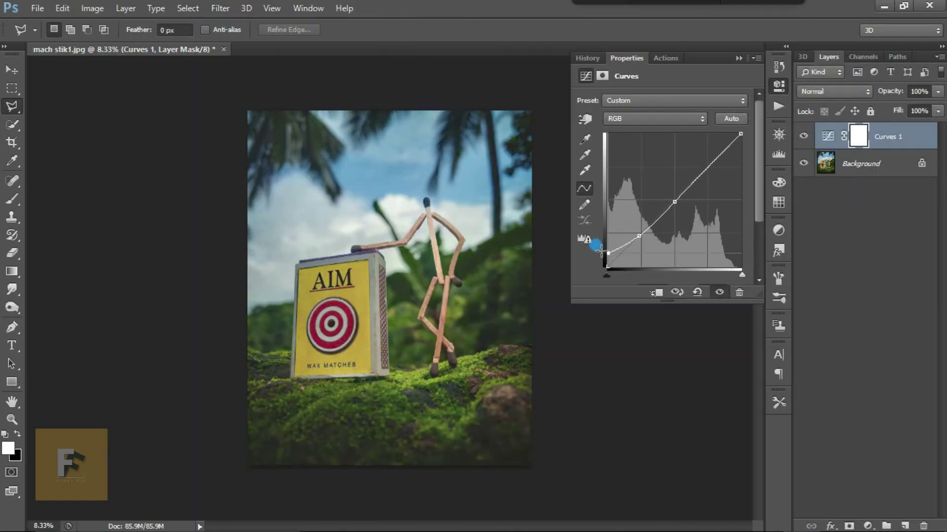